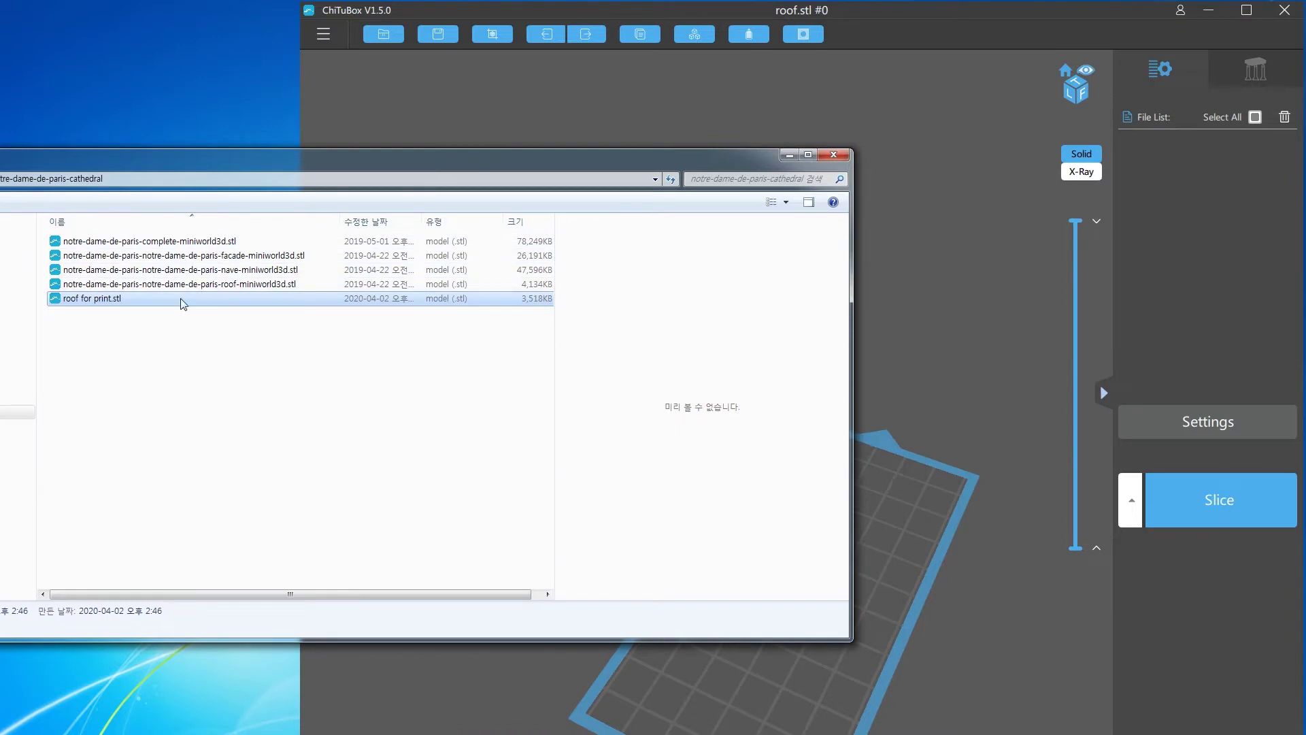
Step: Load "roof for print.stl" from the notre-dame-de-paris-cathedral folder into ChiTuBox
left_click_drag(181, 300, 899, 434)
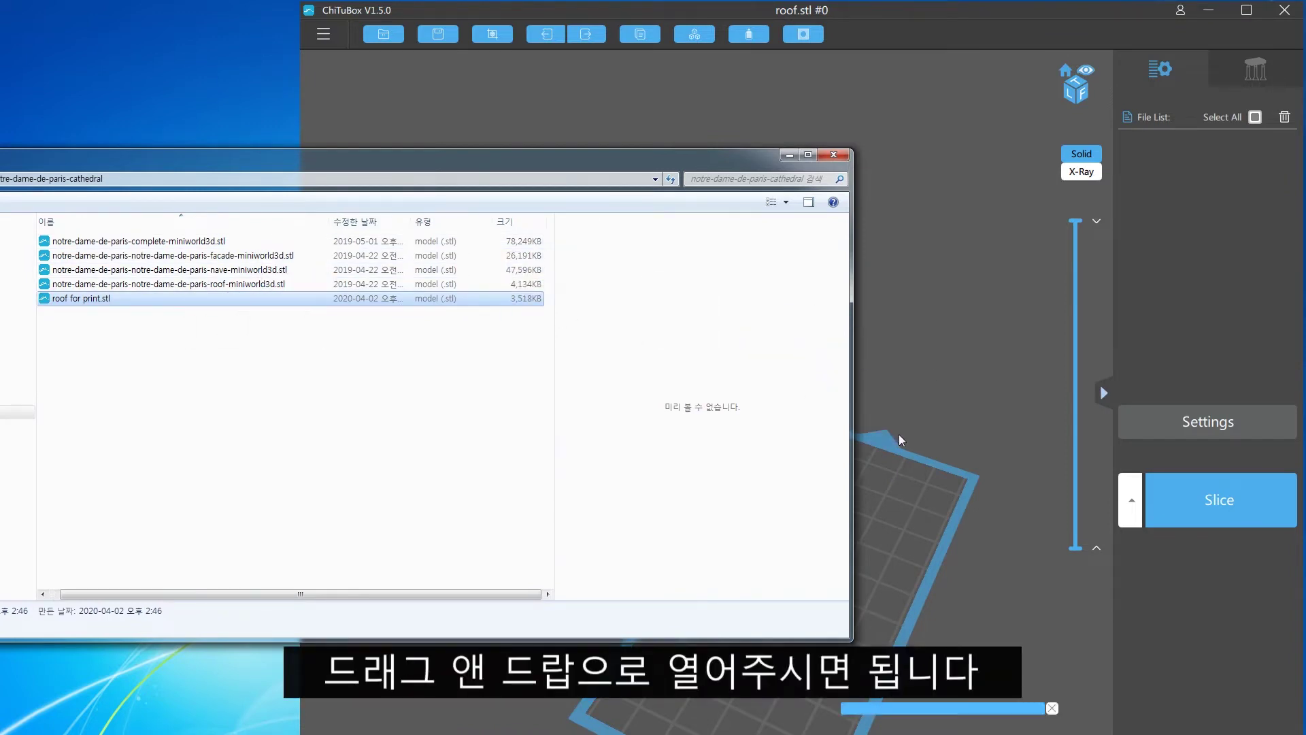
left_click_drag(942, 617, 837, 568)
right_click_drag(835, 562, 816, 567)
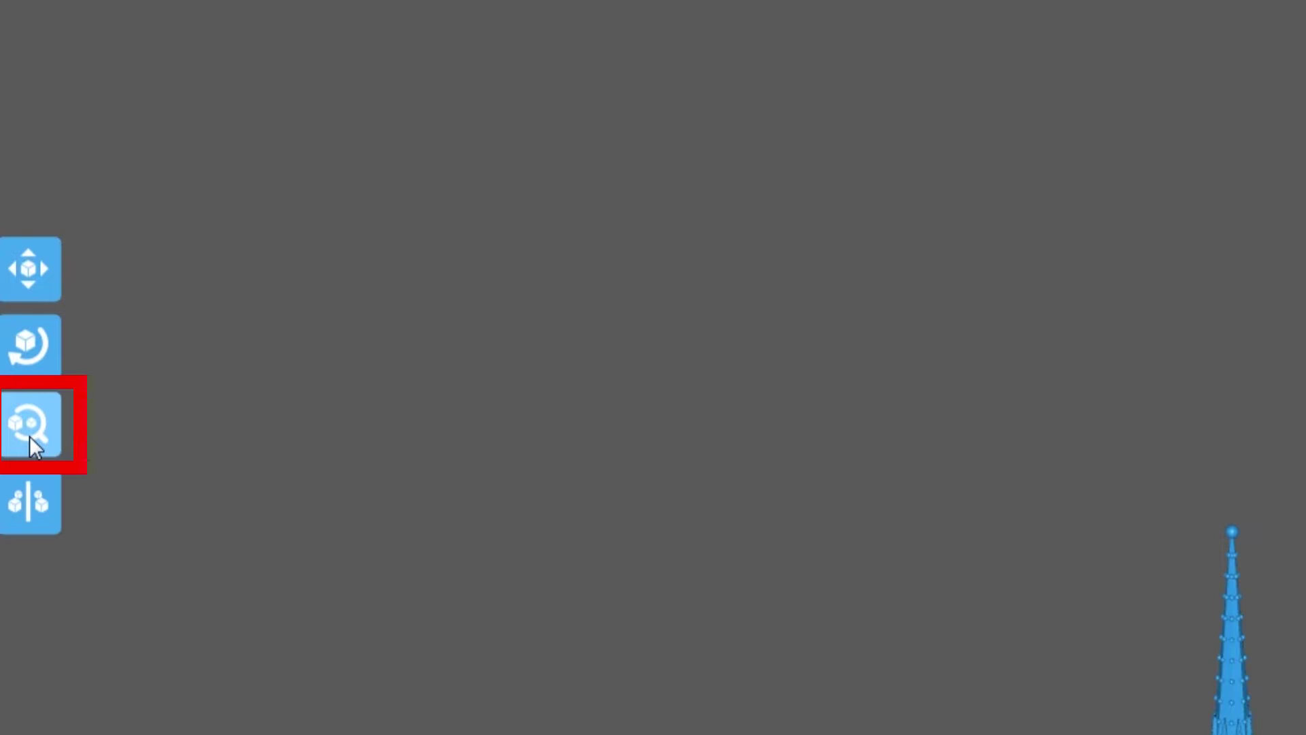
Step: Scale the spire model proportionally by setting its Z height to 140 mm
left_click(30, 435)
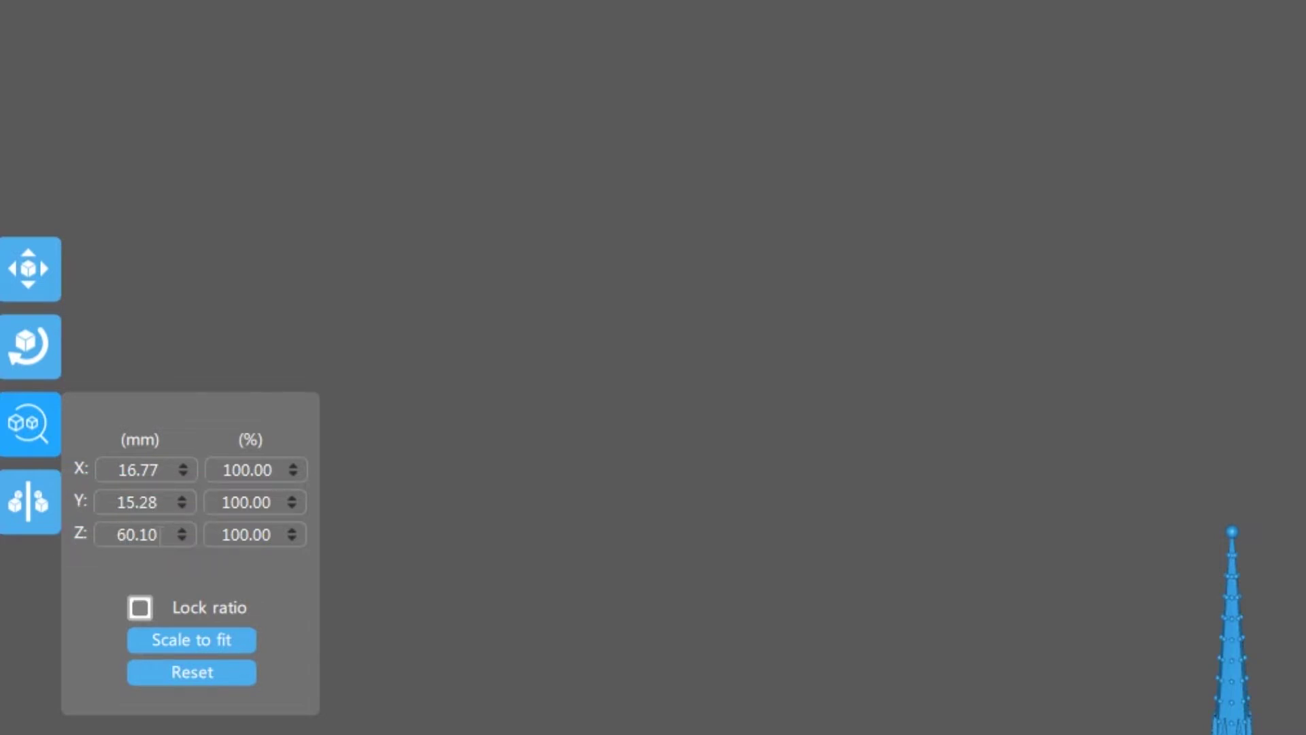
mouse_move(160, 536)
left_mouse_down()
mouse_move(114, 535)
mouse_move(172, 544)
left_mouse_up()
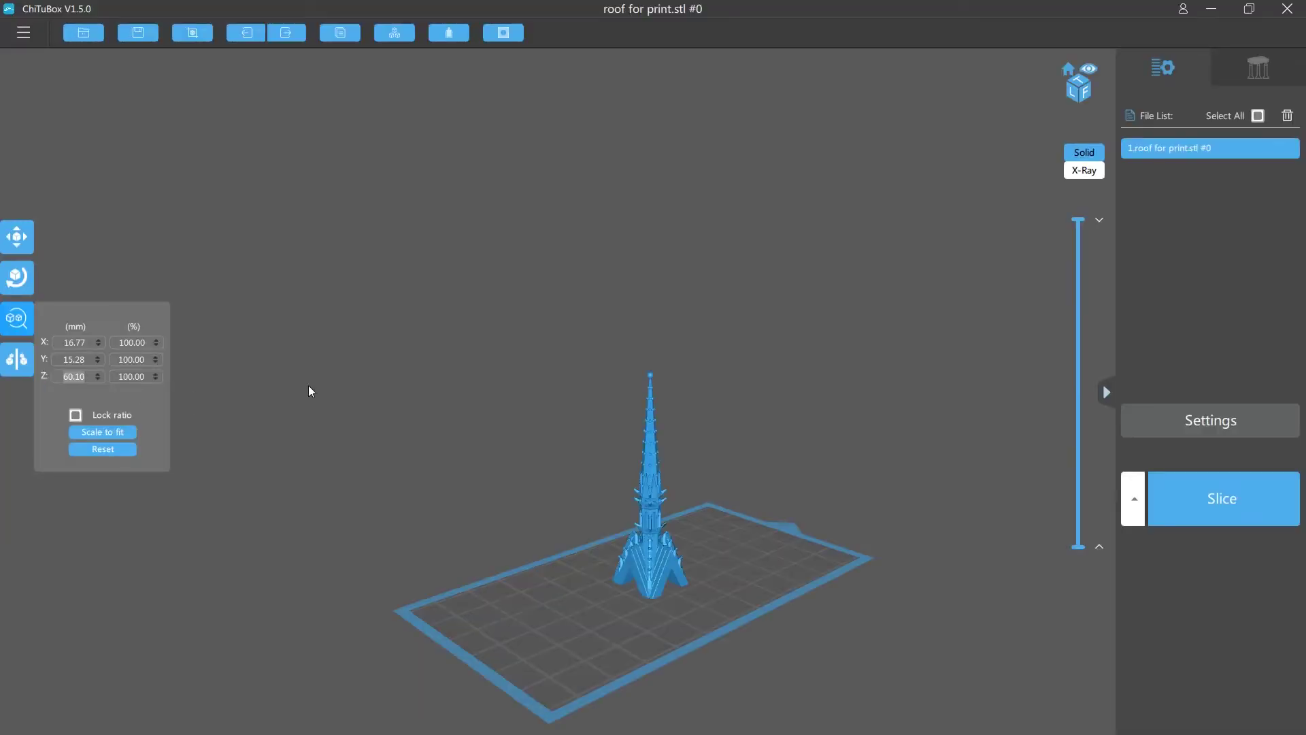
type("140")
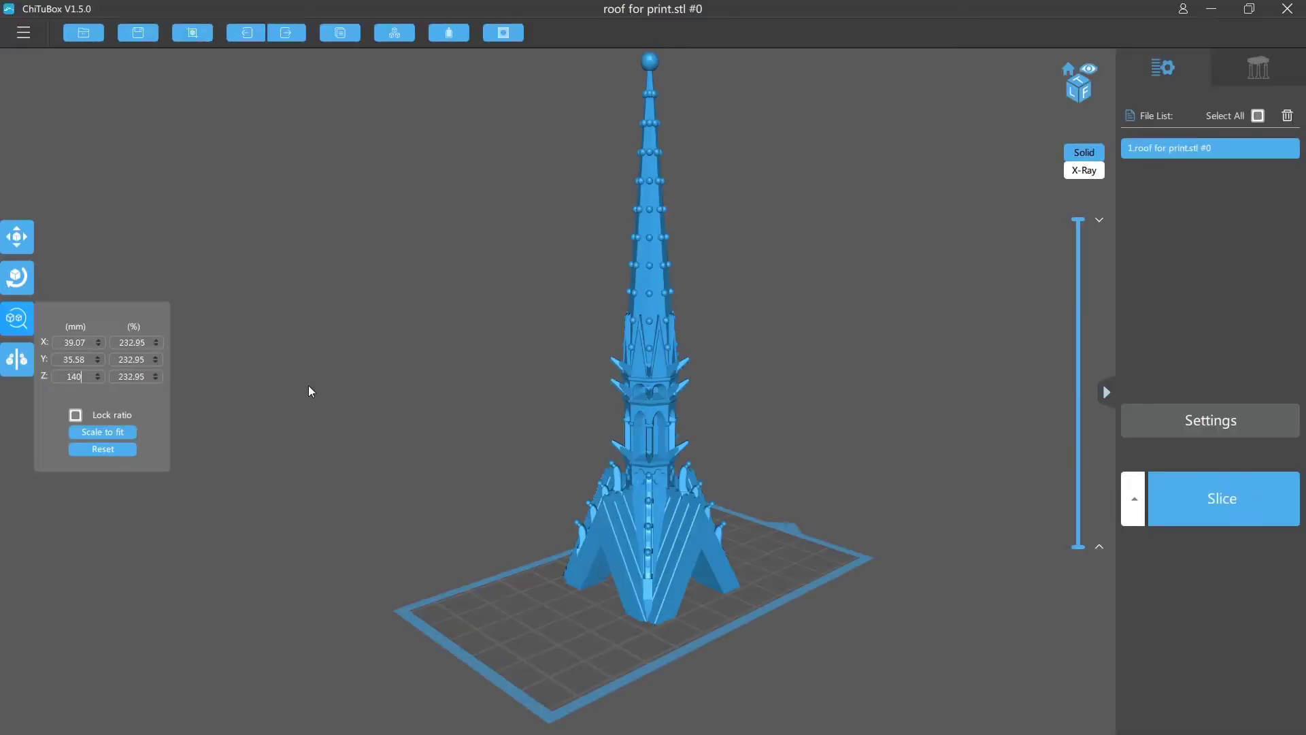
key("Return")
left_click(504, 363)
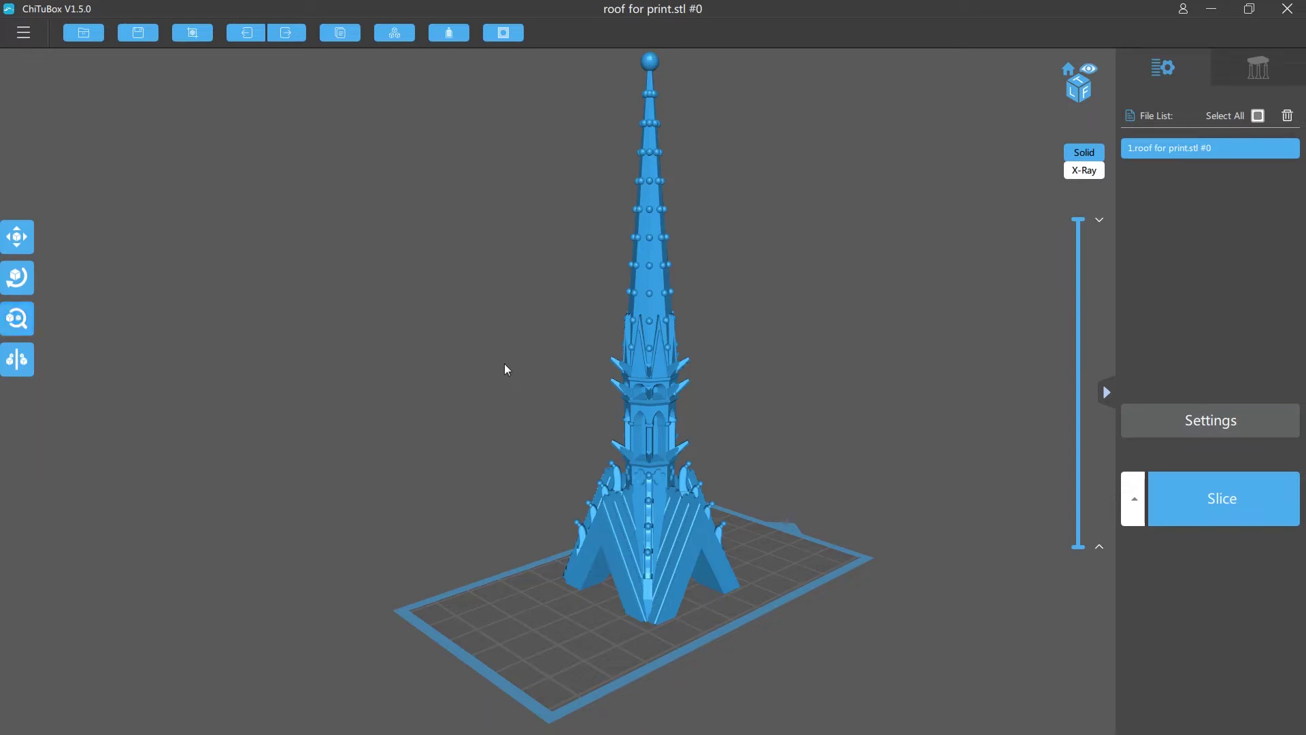
Step: Check from several angles how the scaled spire fits inside the printer's build volume
scroll(460, 410, "down", 3)
left_click_drag(455, 418, 801, 462)
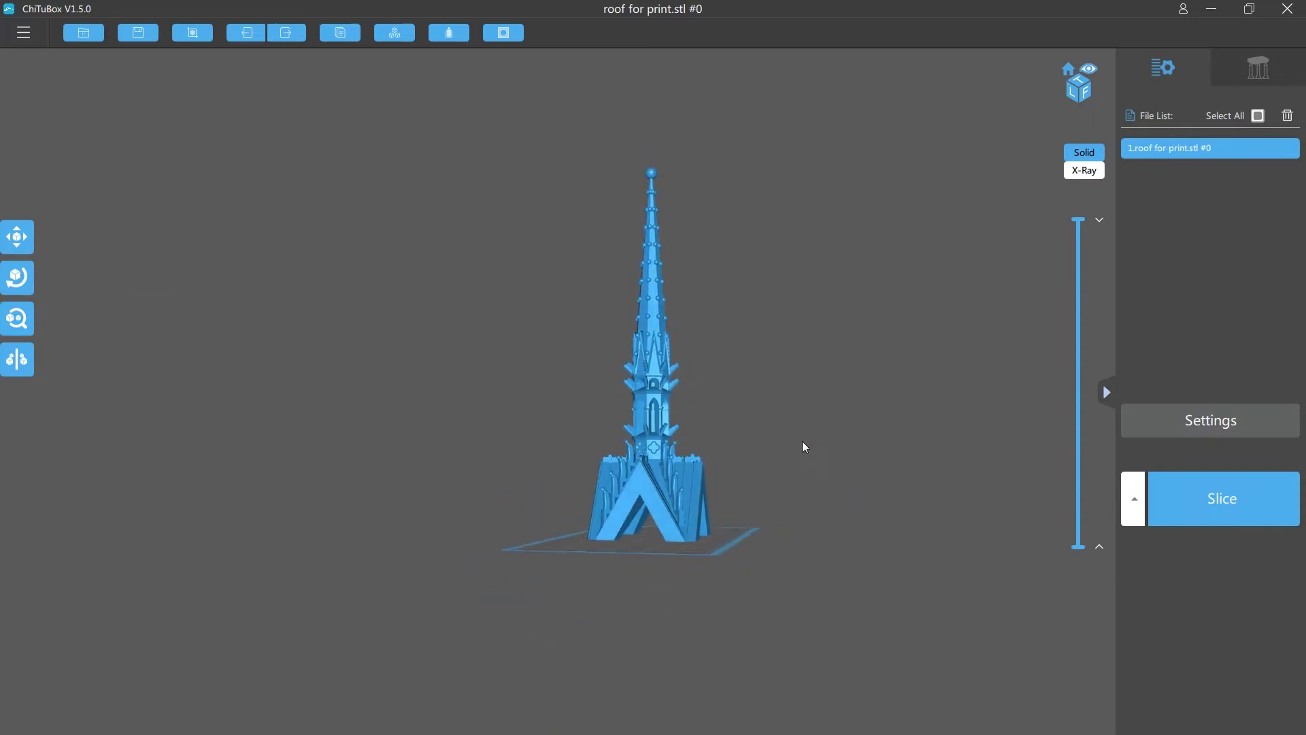
left_click_drag(721, 238, 702, 164)
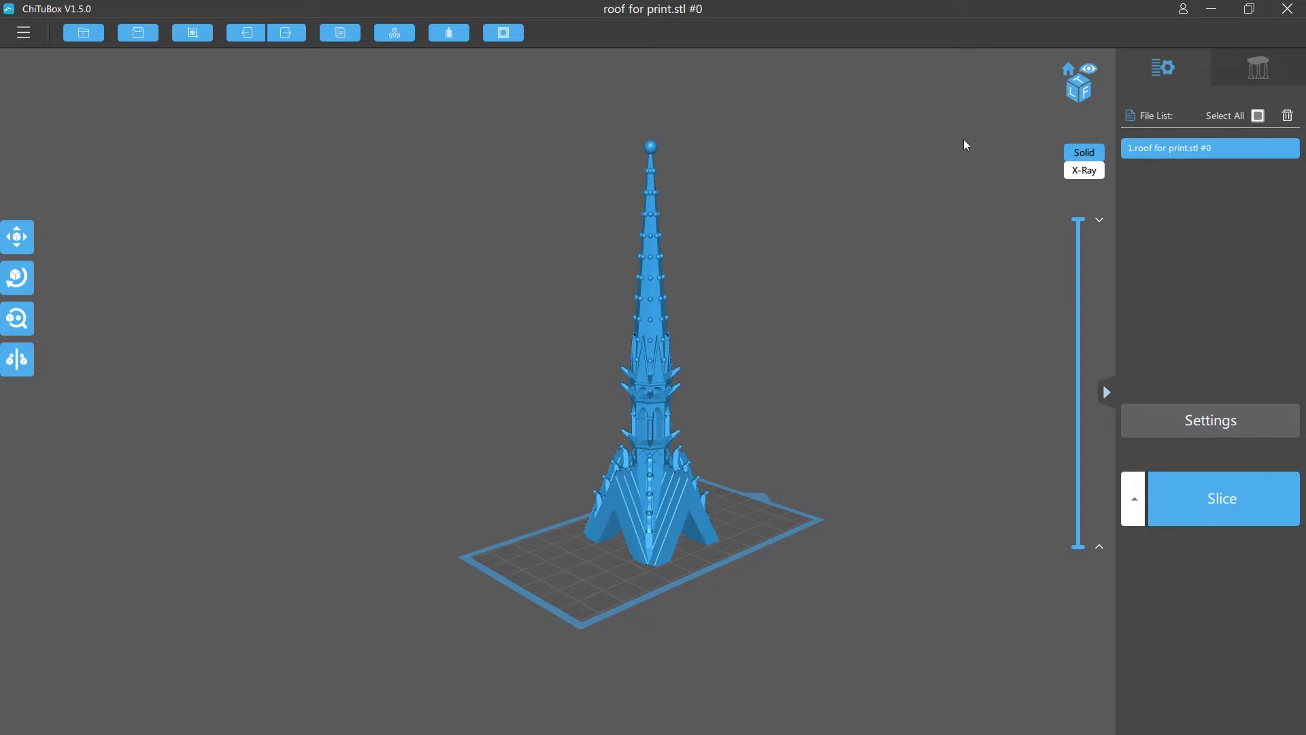
mouse_move(970, 135)
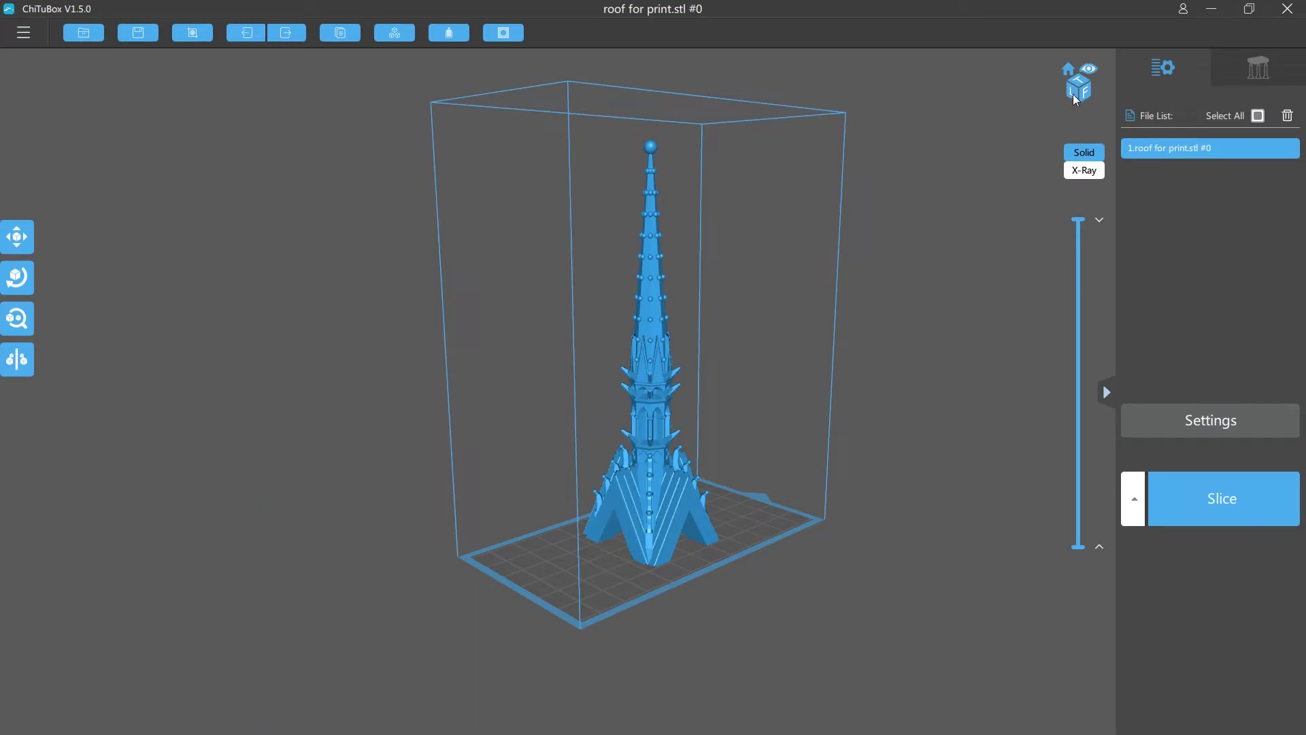
left_click_drag(1060, 100, 880, 205)
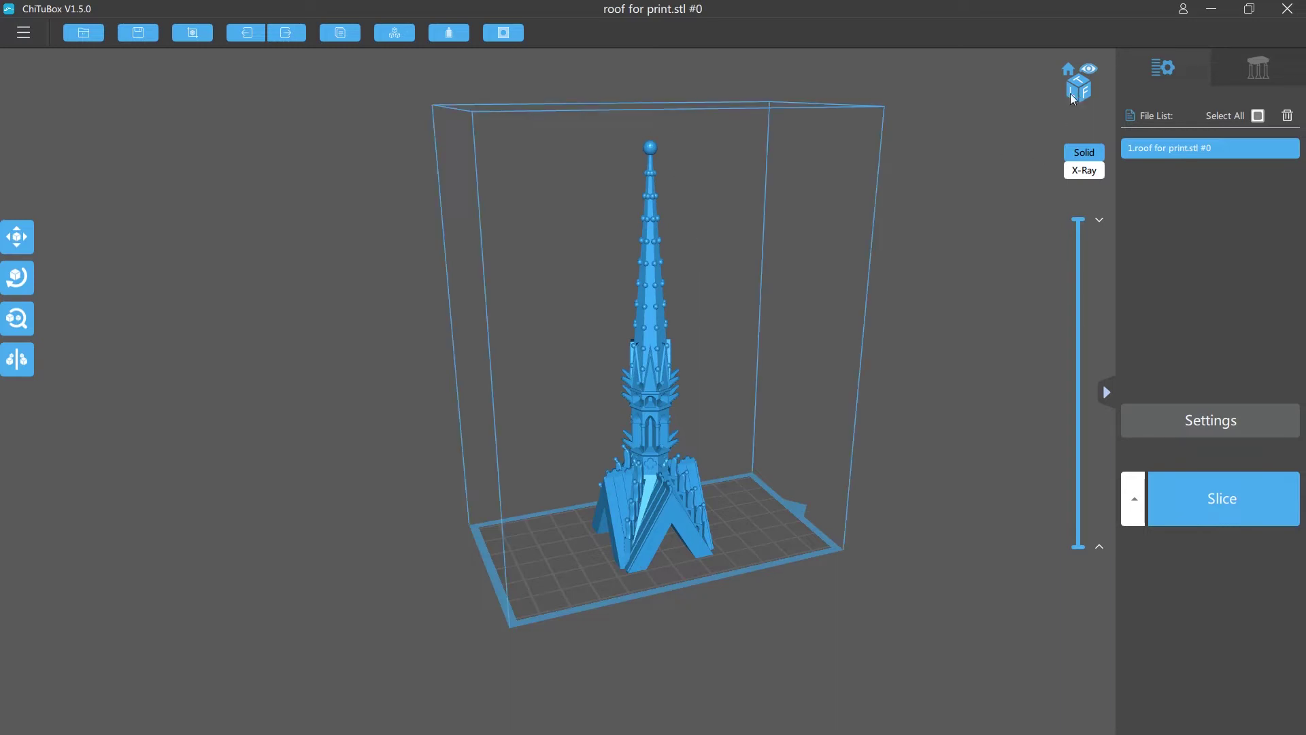
right_click_drag(950, 324, 979, 314)
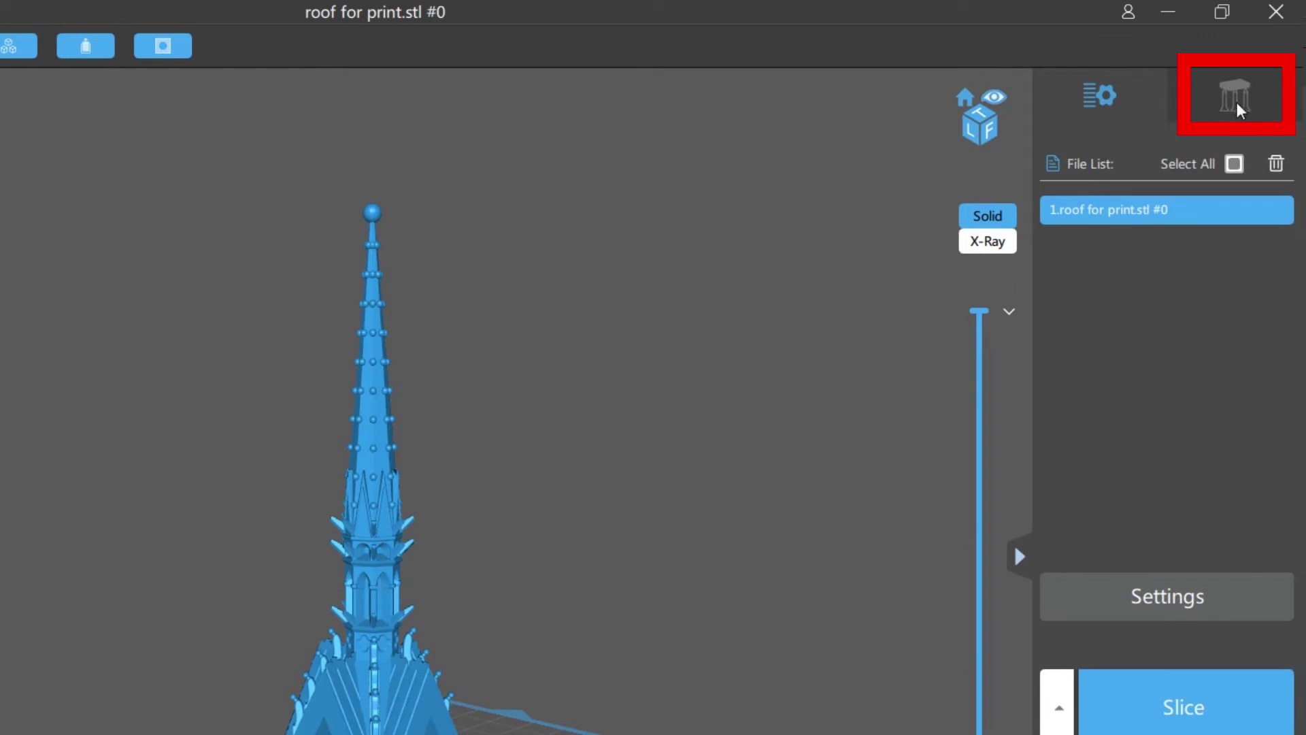
Step: Open the support settings and examine the spire's spikes, arches and roof sides for areas needing supports
left_click(1237, 102)
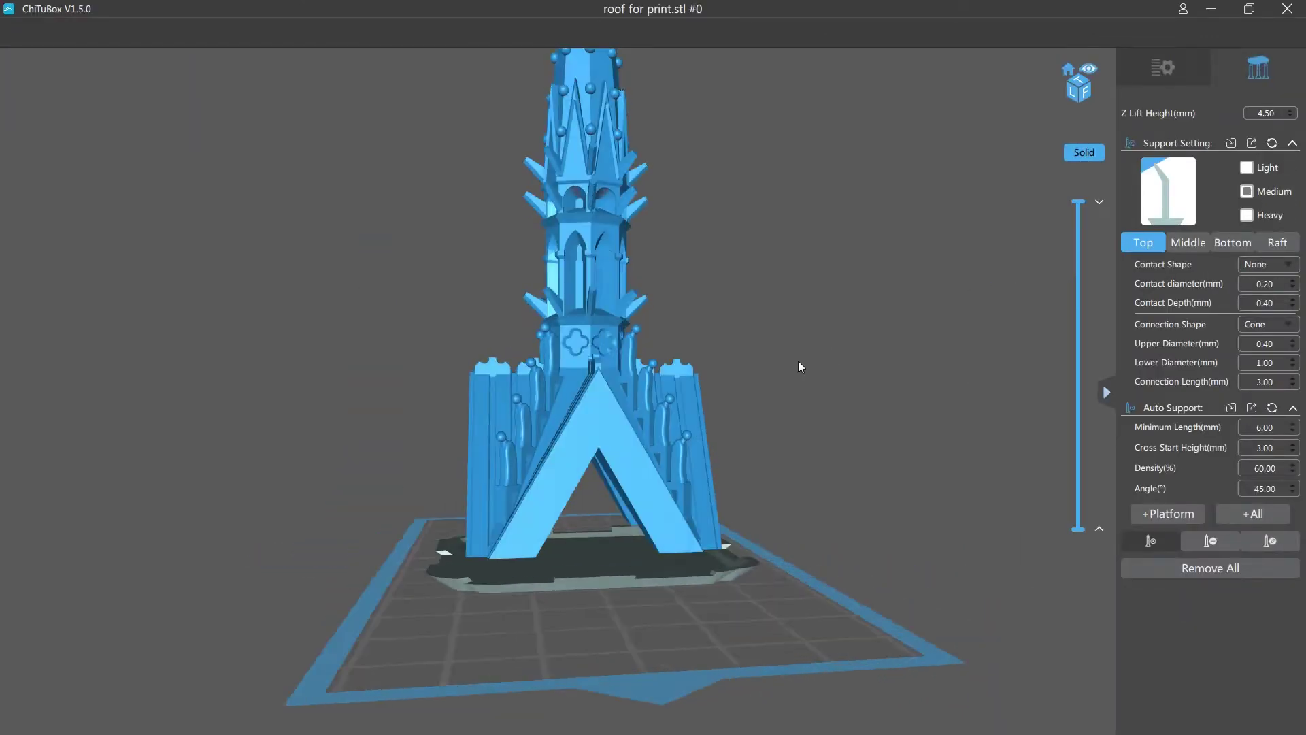
scroll(796, 367, "down", 3)
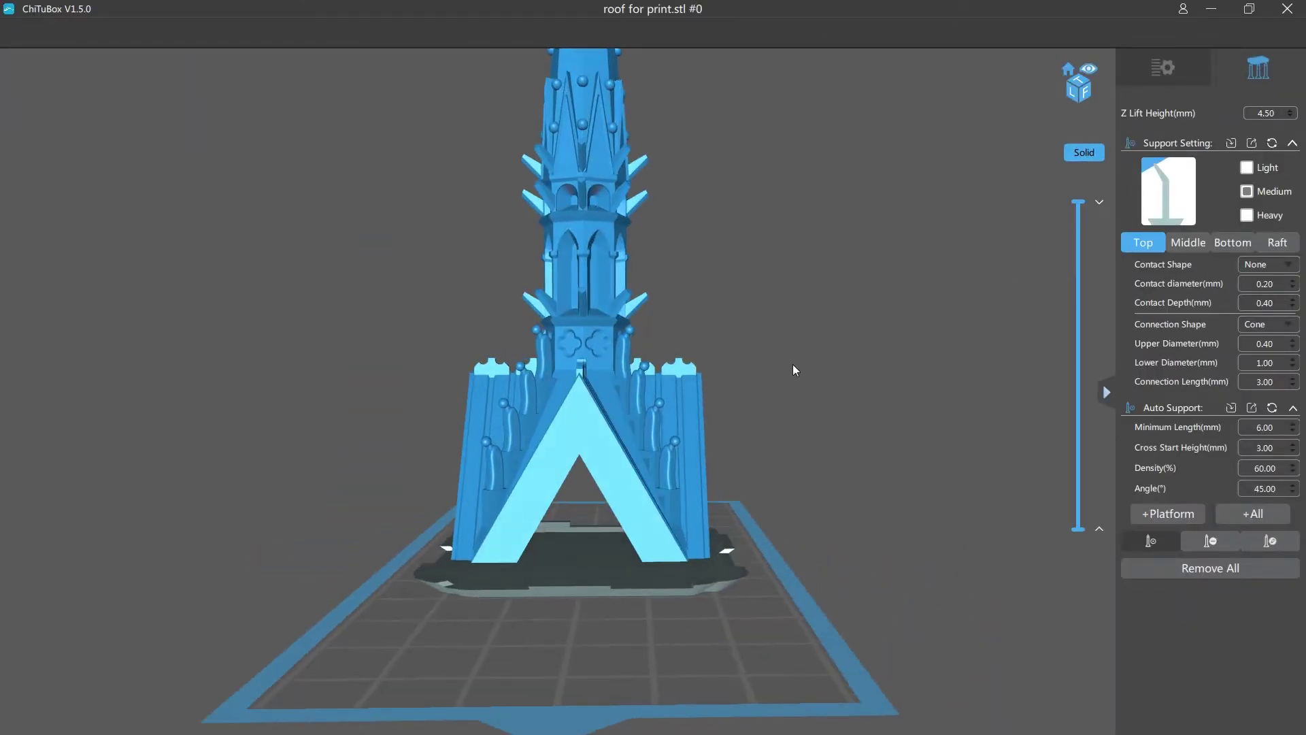
right_click_drag(774, 329, 526, 434)
scroll(529, 398, "up", 2)
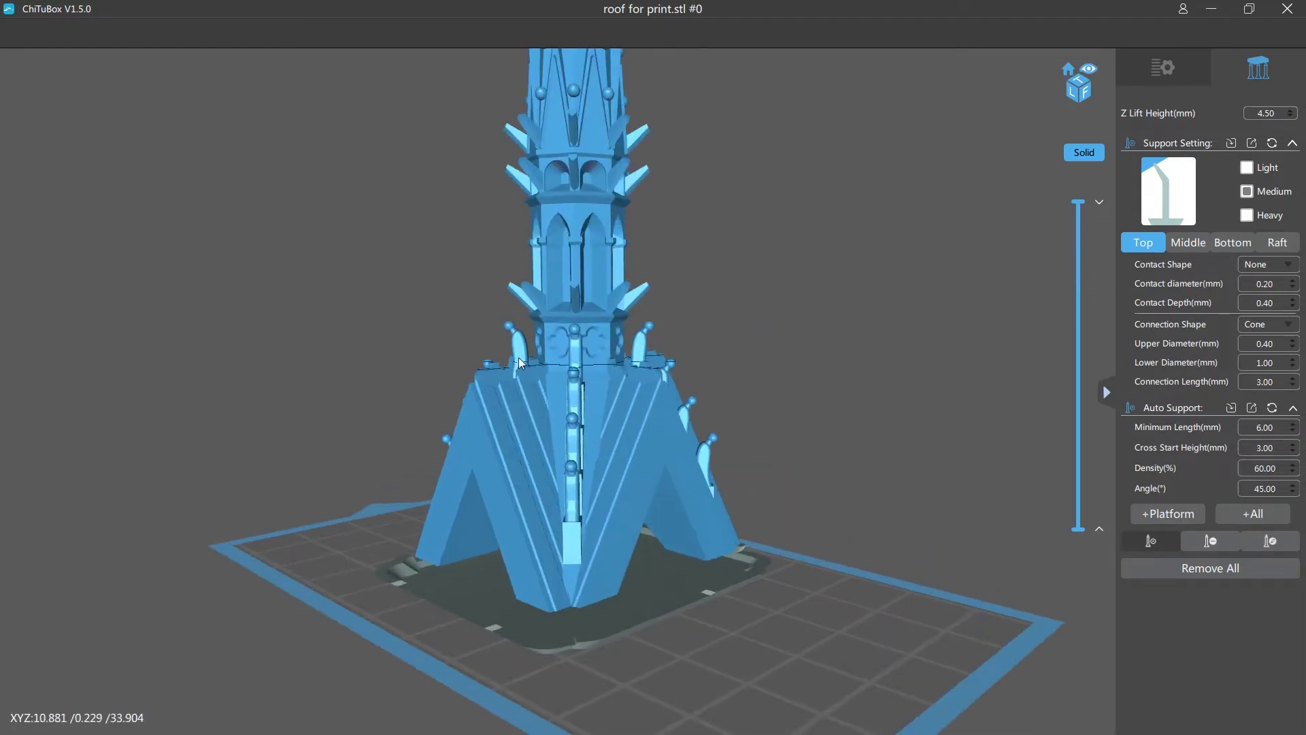
scroll(519, 357, "up", 4)
mouse_move(544, 324)
right_mouse_down()
mouse_move(598, 324)
mouse_move(560, 322)
right_mouse_up()
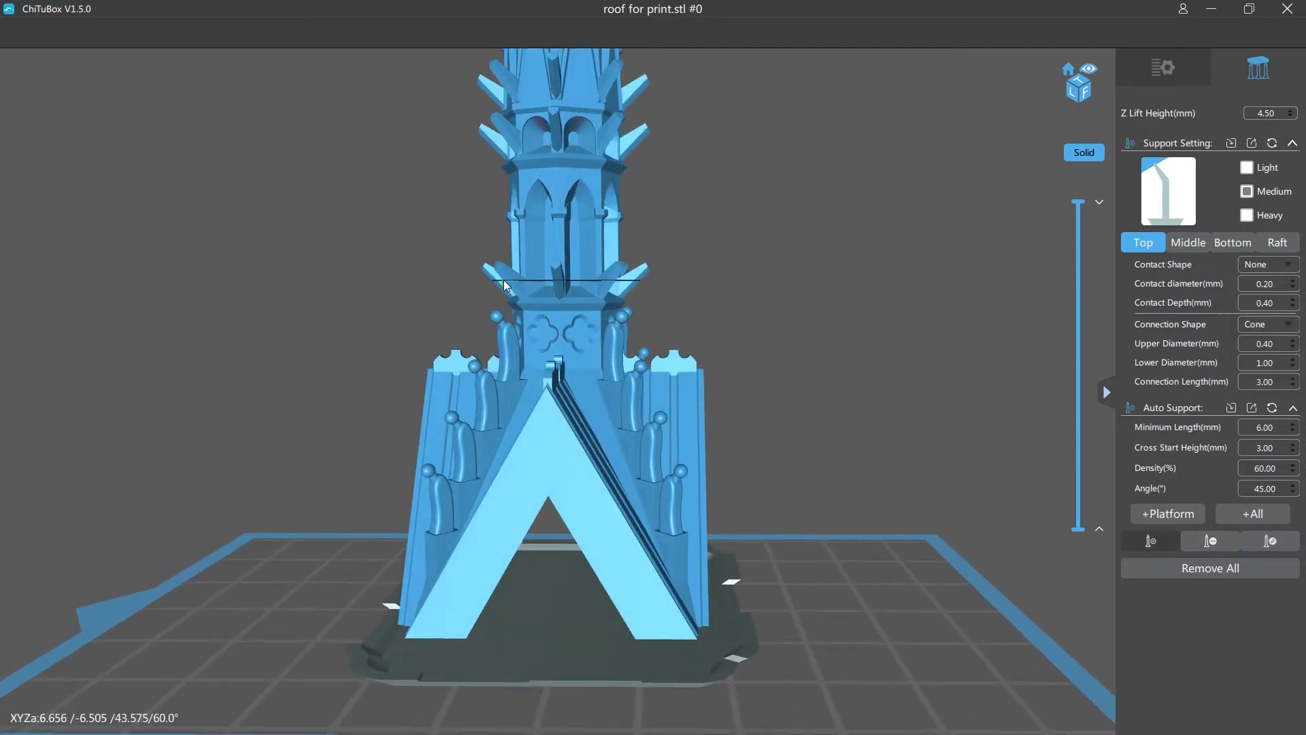
right_click_drag(706, 296, 532, 299)
scroll(527, 306, "down", 5)
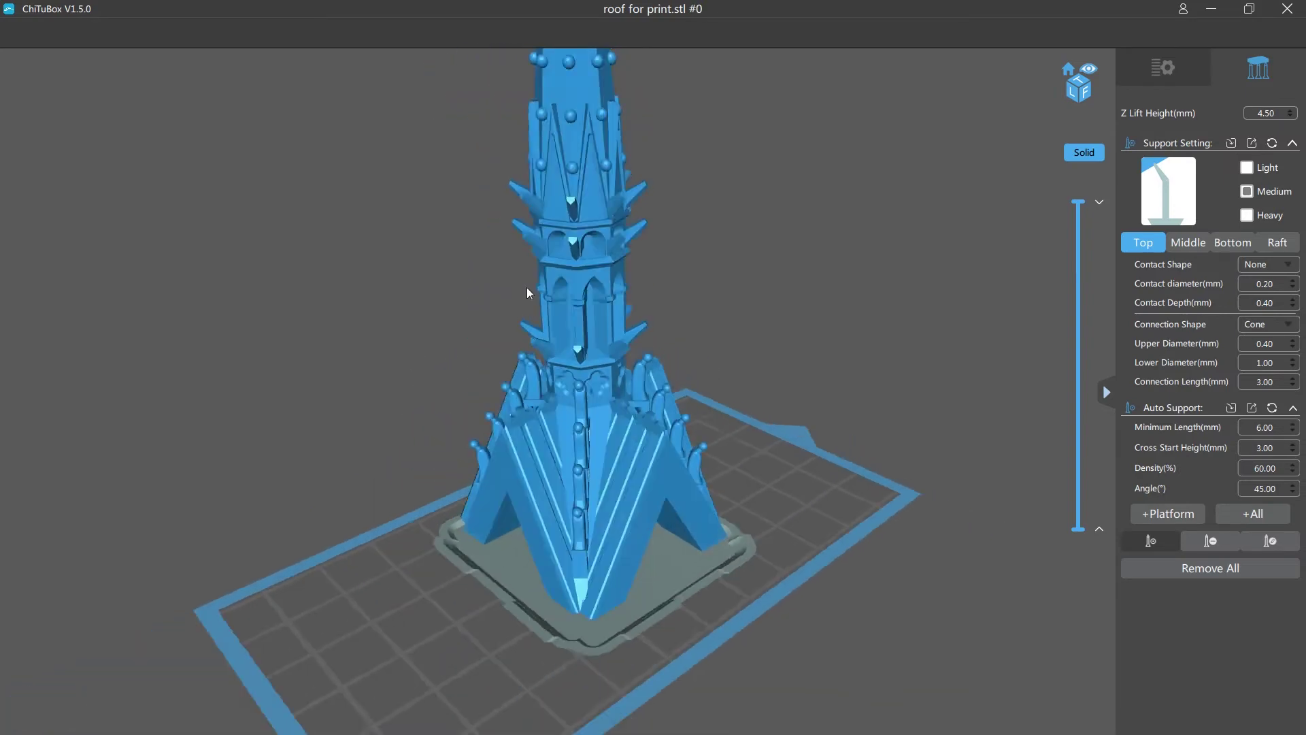
right_click_drag(714, 195, 735, 313)
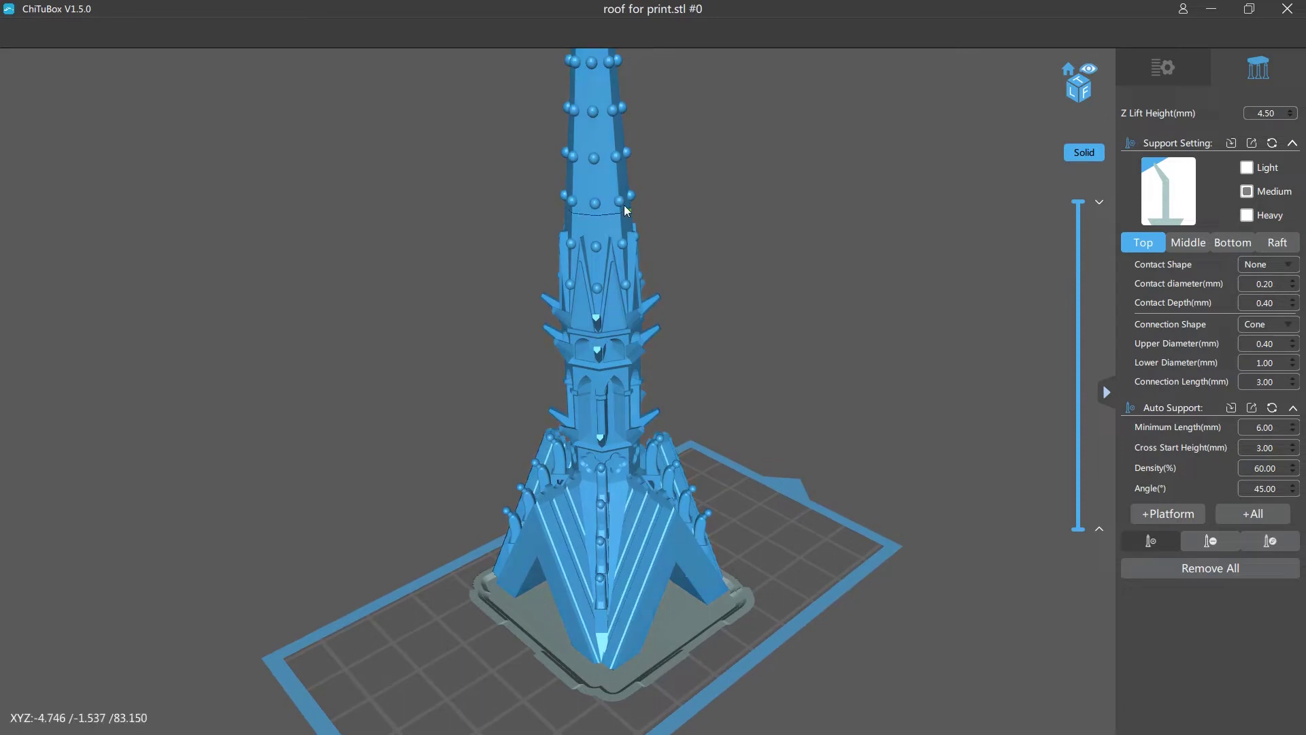
right_click_drag(775, 315, 802, 276)
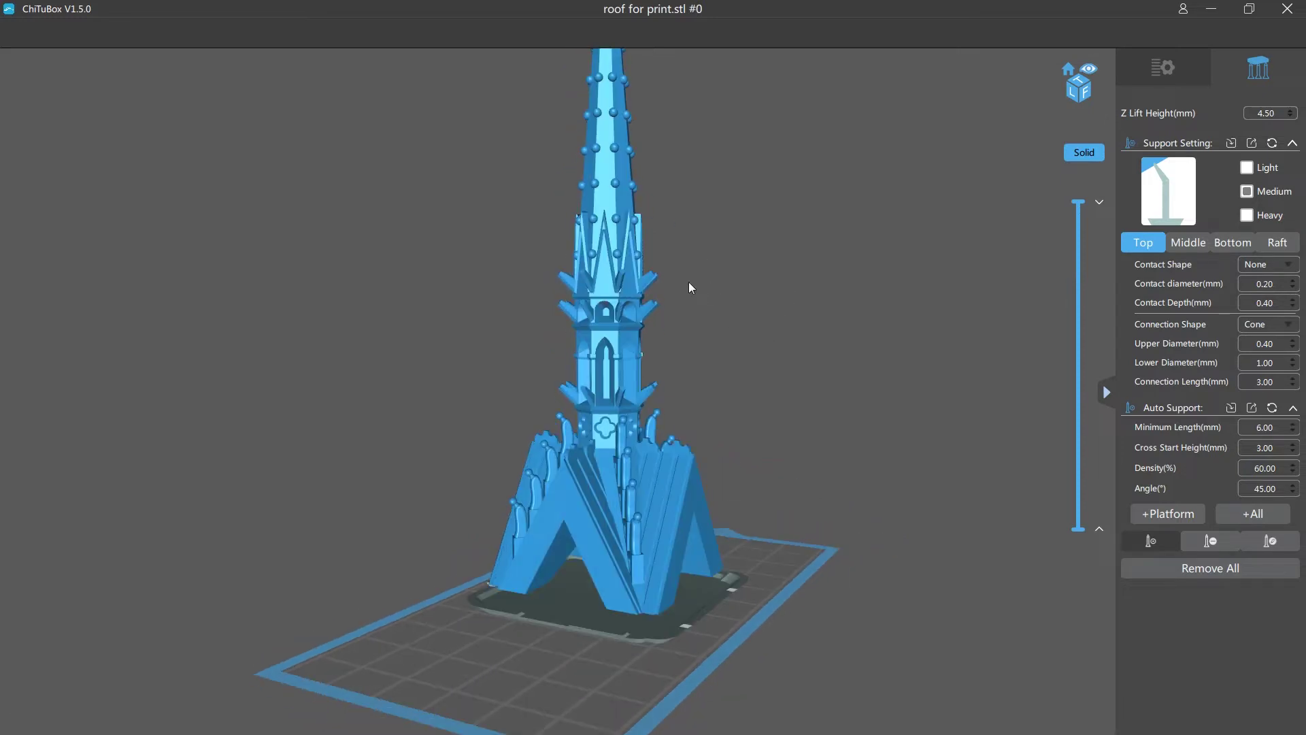
right_click_drag(675, 294, 684, 299)
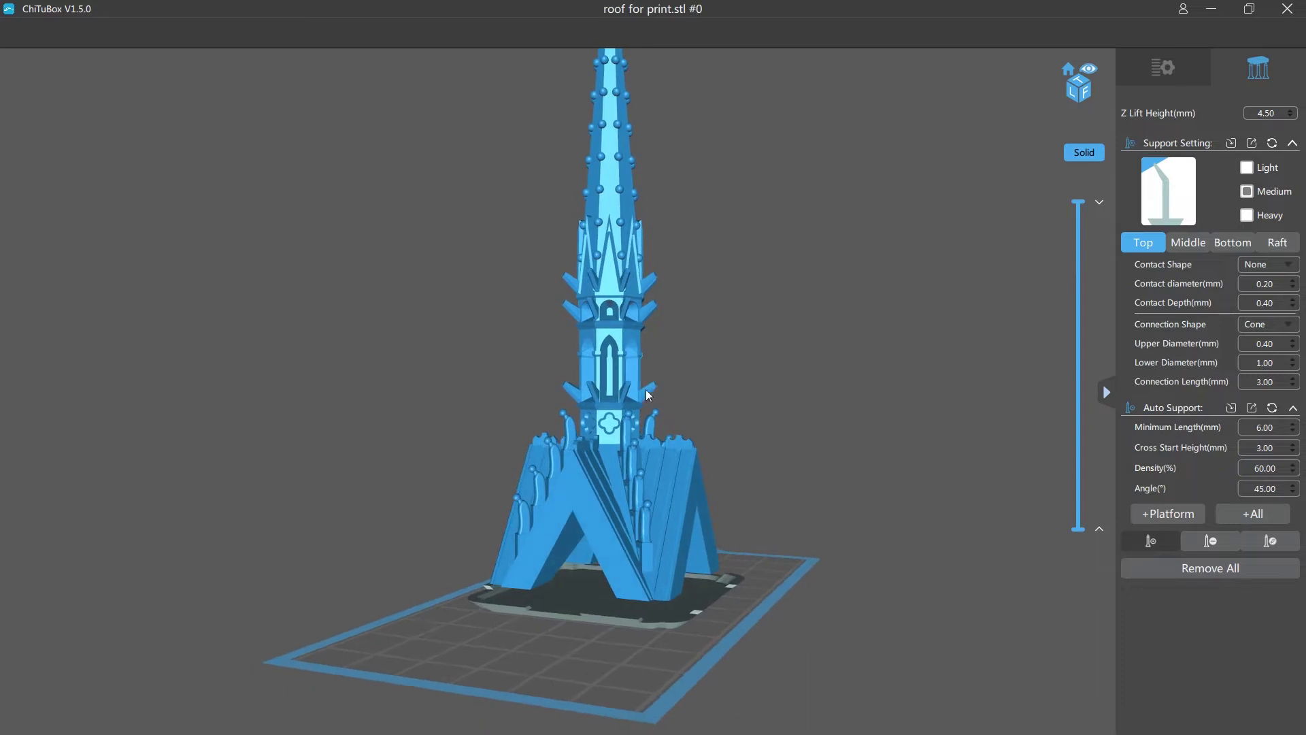
scroll(650, 476, "up", 4)
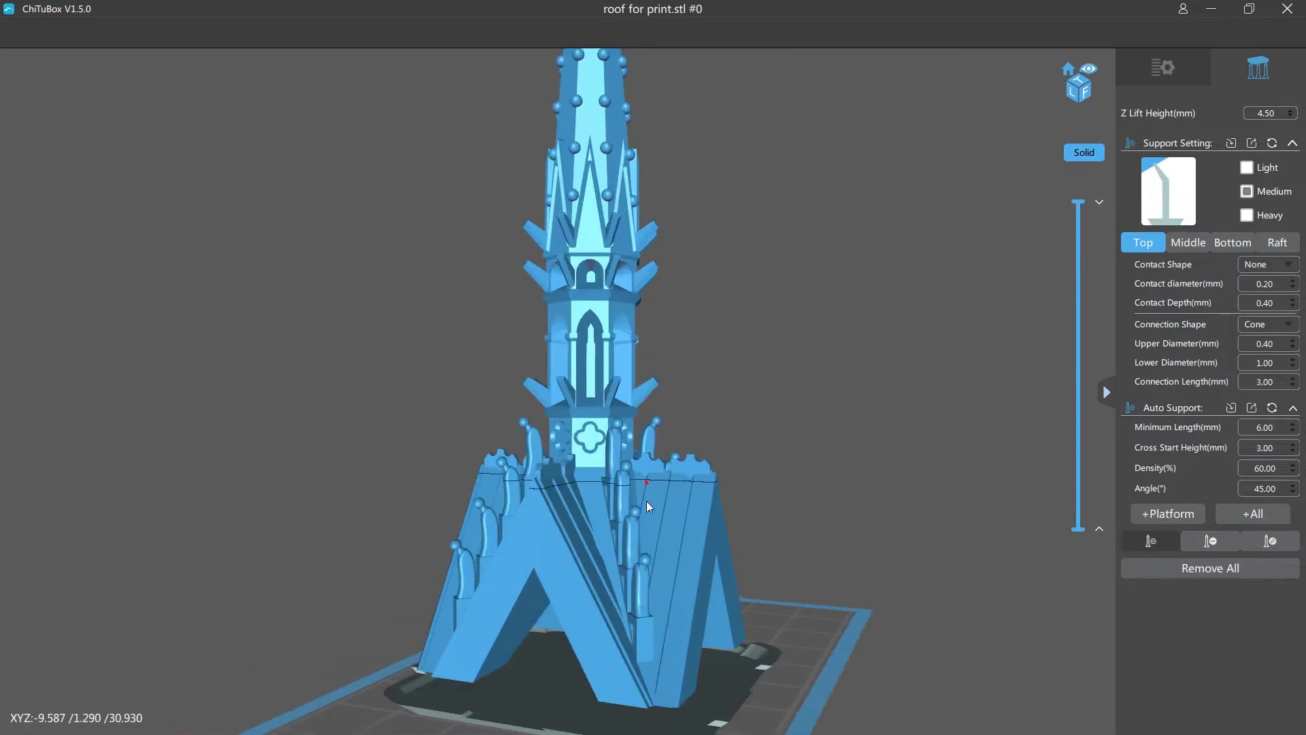
right_click_drag(646, 540, 670, 541)
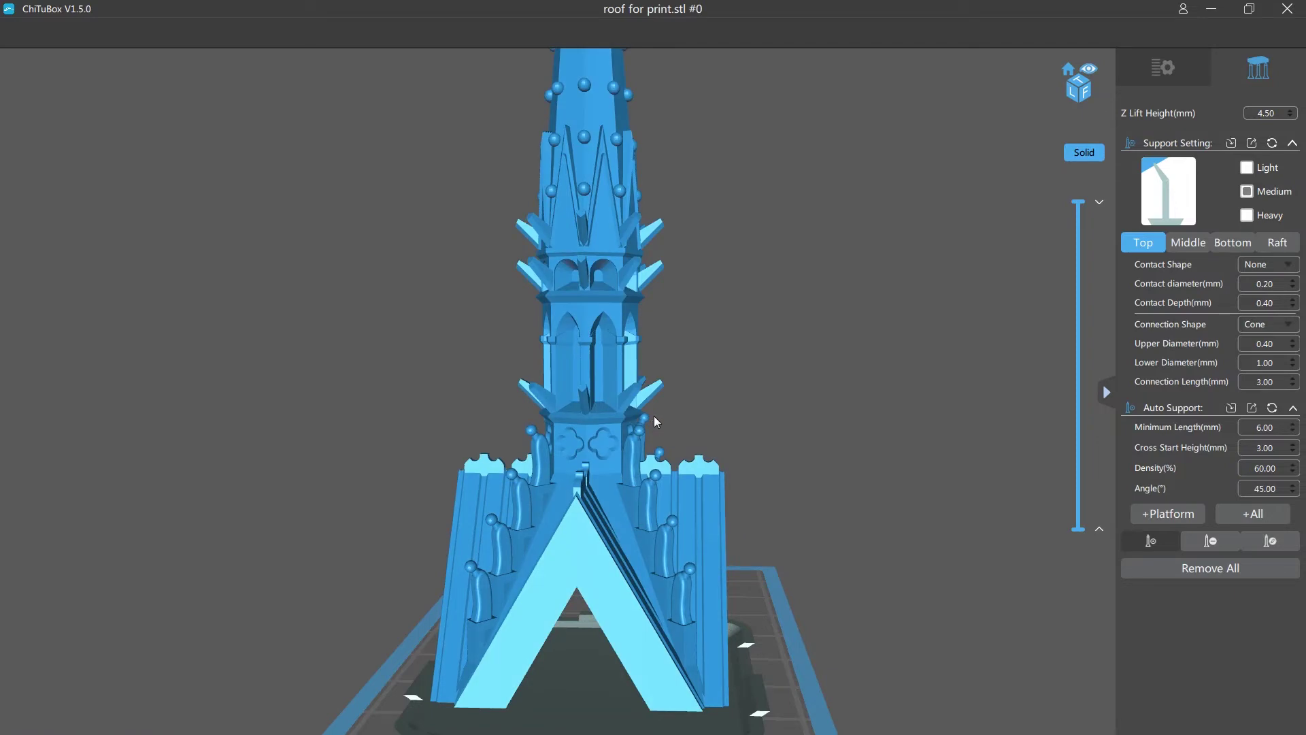
left_click_drag(814, 264, 688, 256)
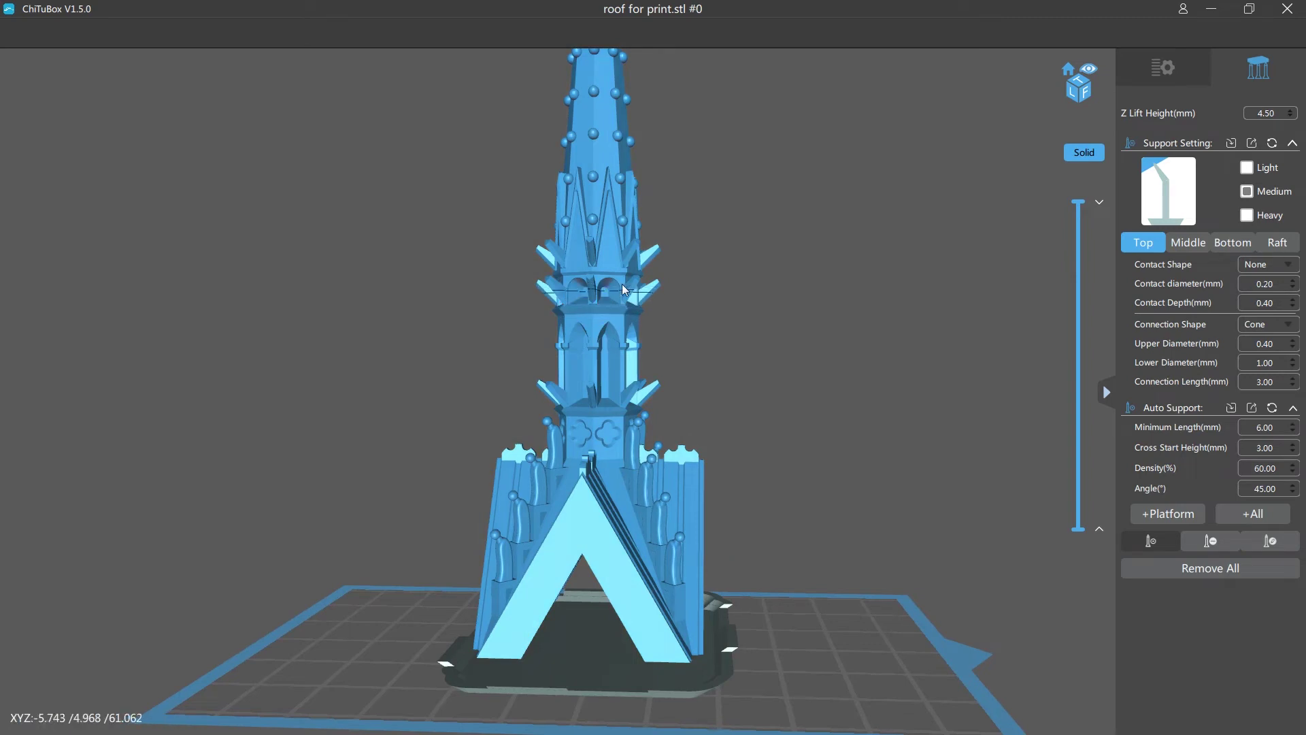
scroll(851, 258, "down", 3)
Step: Examine the highlighted undersides of the four roof feet and the overhangs beneath the ornaments and arches
left_click_drag(838, 484, 865, 390)
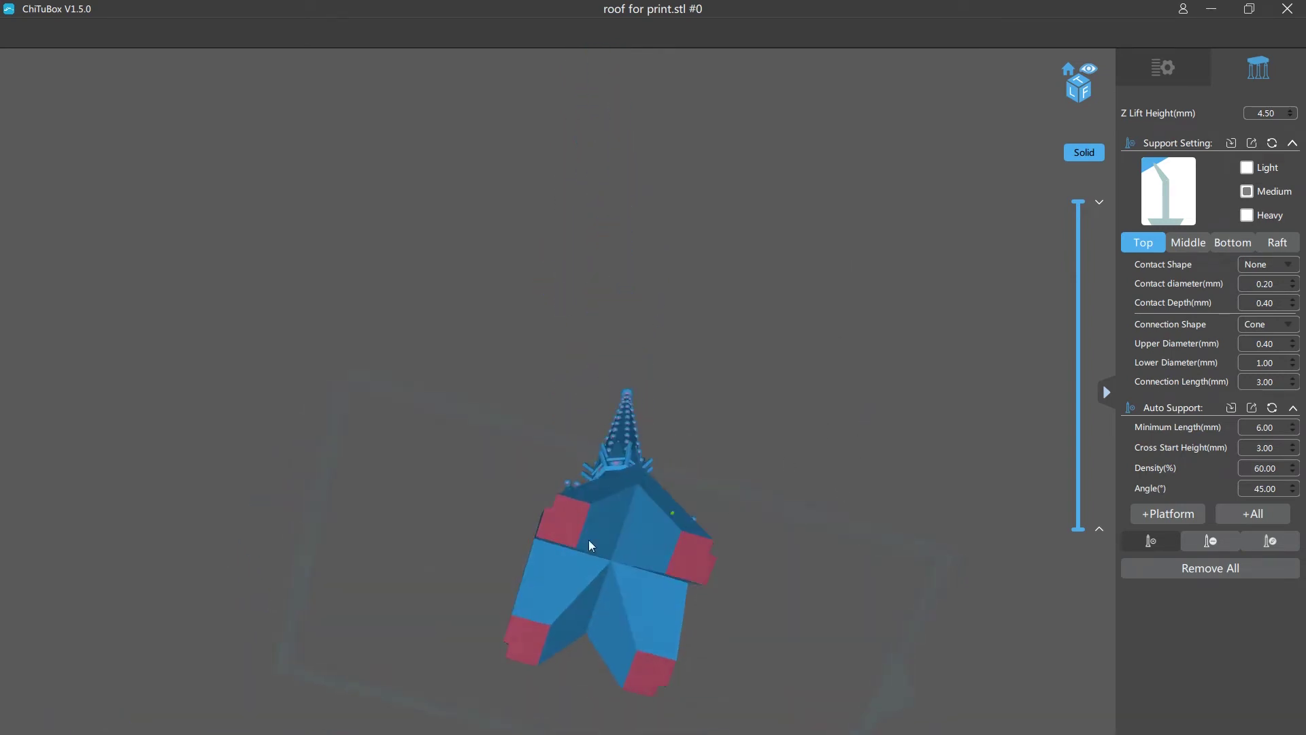
right_click_drag(575, 509, 644, 634)
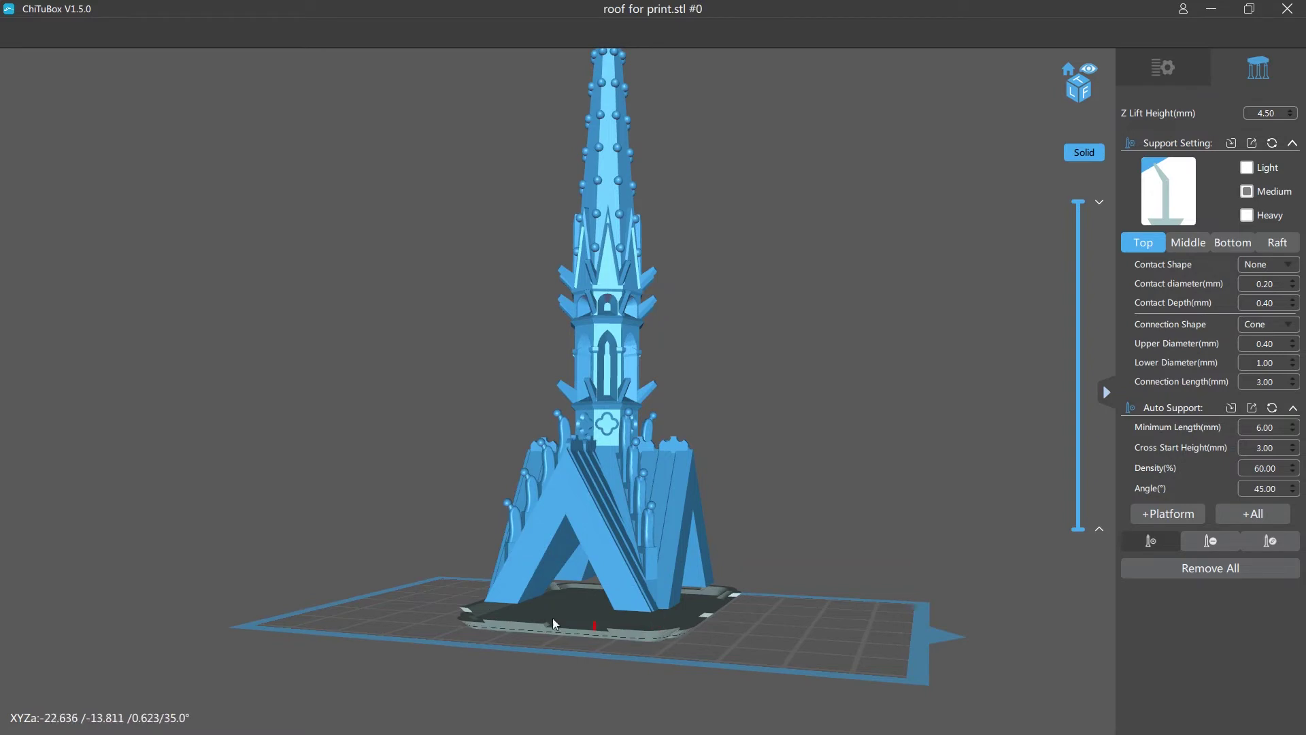
right_click_drag(633, 634, 685, 549)
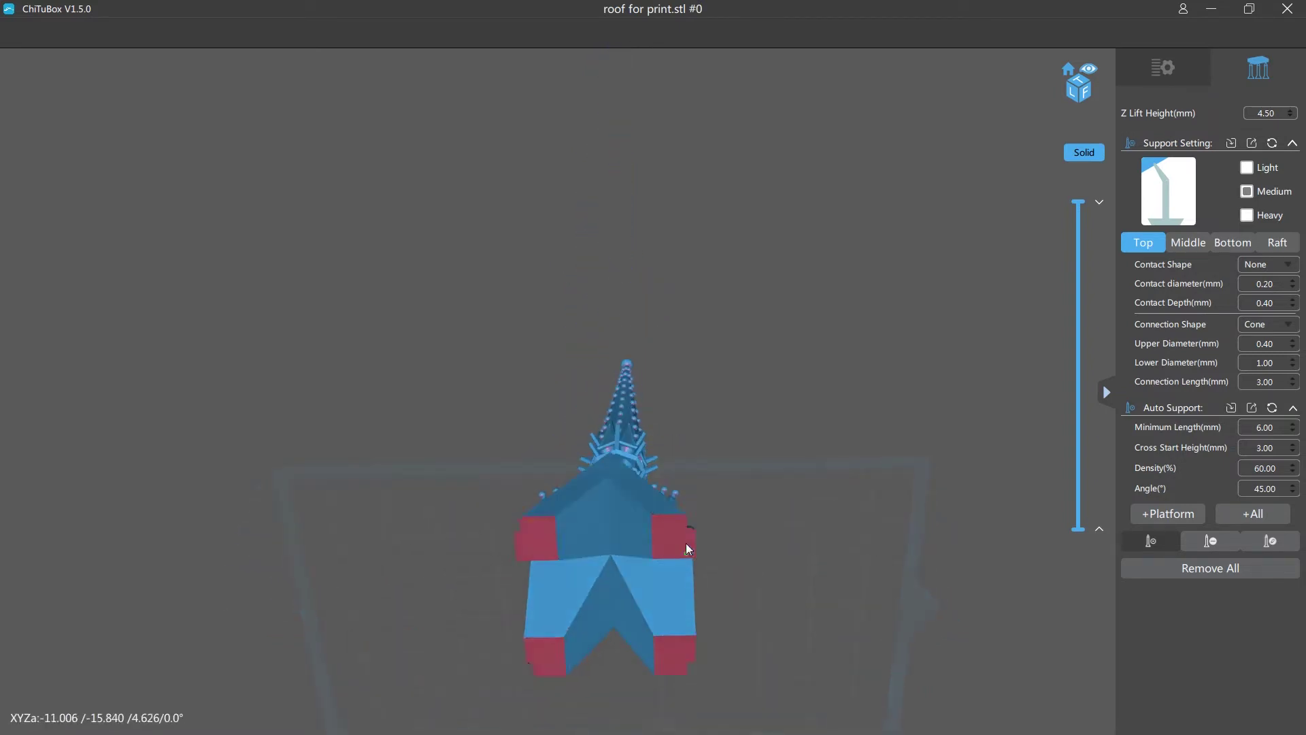
right_click_drag(597, 635, 452, 540)
scroll(582, 495, "up", 3)
scroll(400, 584, "up", 5)
right_click_drag(400, 584, 363, 547)
scroll(363, 547, "up", 3)
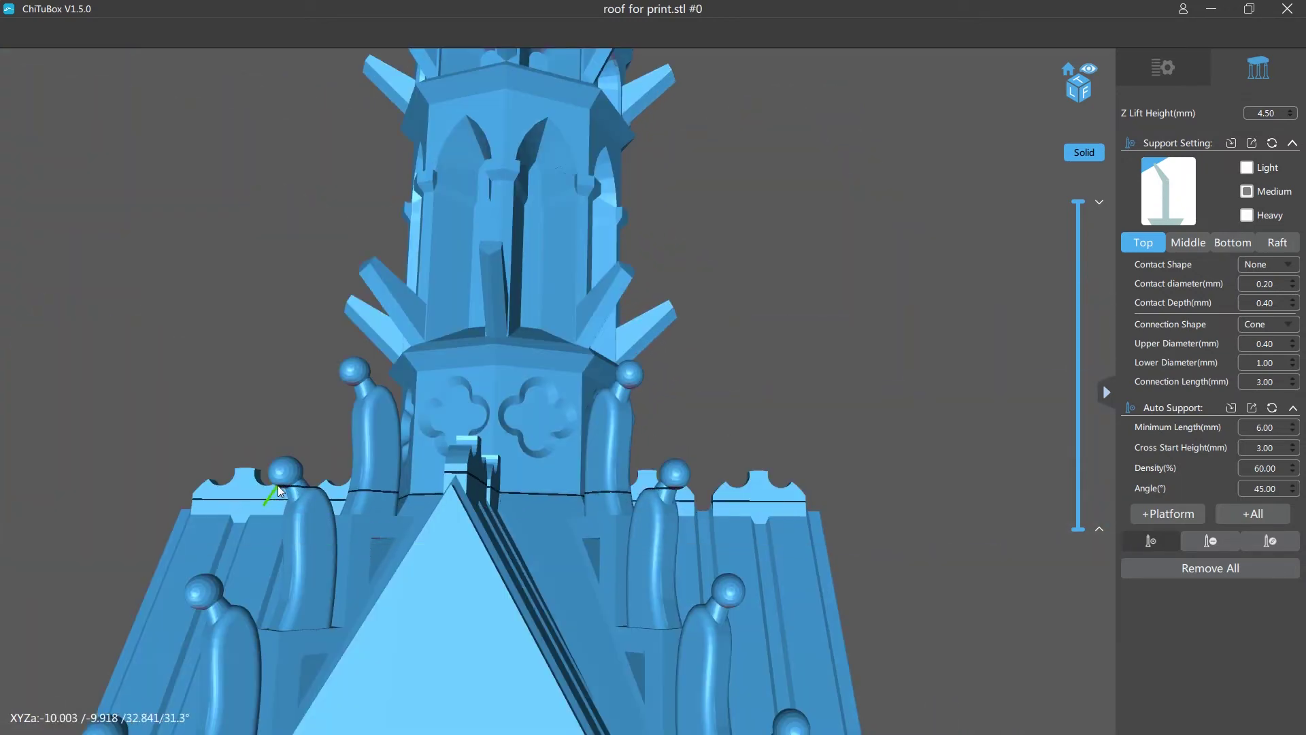
right_click_drag(299, 479, 358, 469)
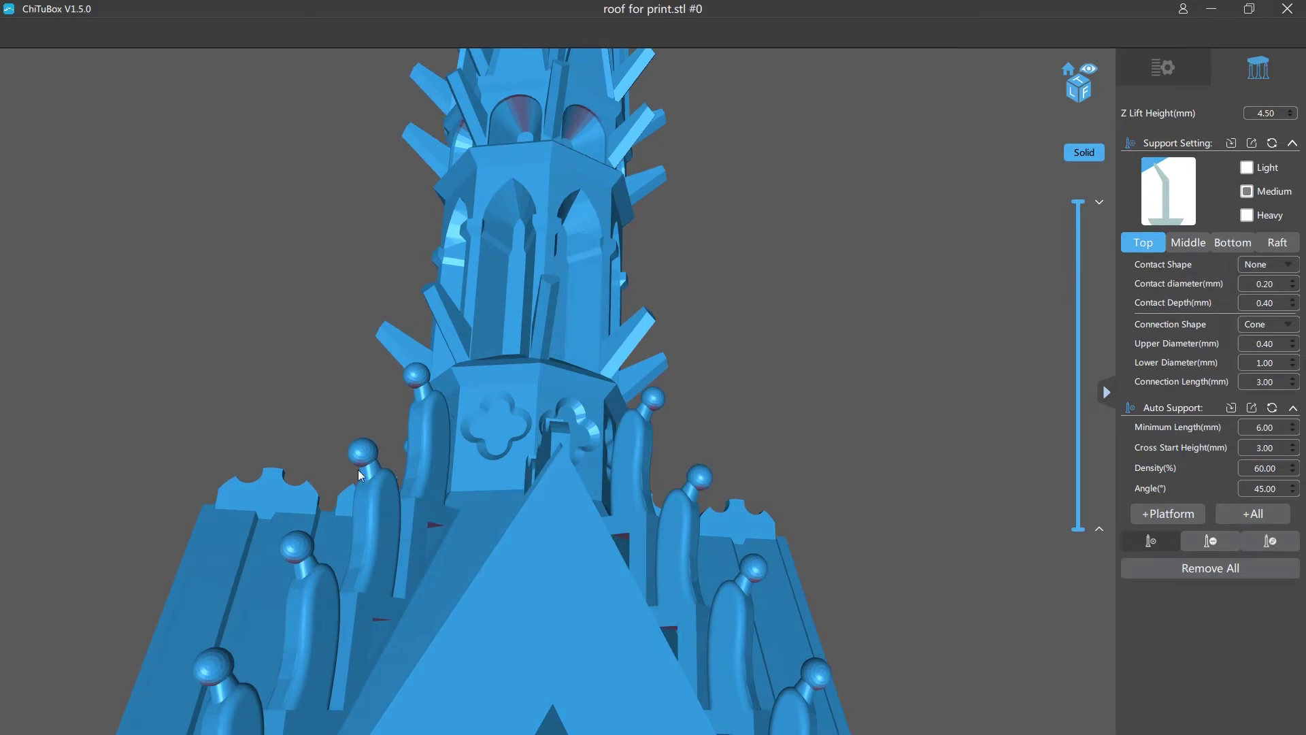
right_click_drag(373, 457, 738, 373)
left_click_drag(761, 337, 1164, 432)
Step: Generate automatic medium supports from the platform under the roof's feet, with 60% density and a 45° angle
scroll(806, 405, "up", 4)
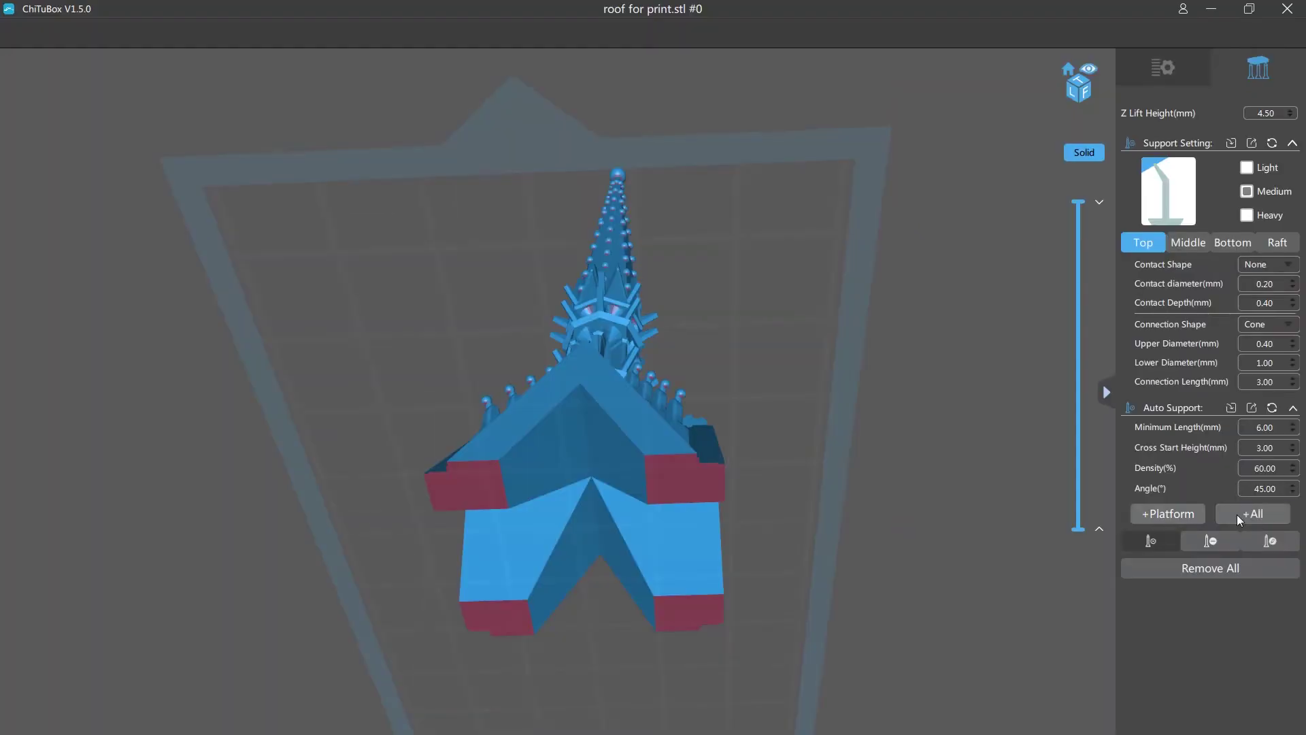
left_click(1183, 615)
right_click_drag(1016, 486, 949, 543)
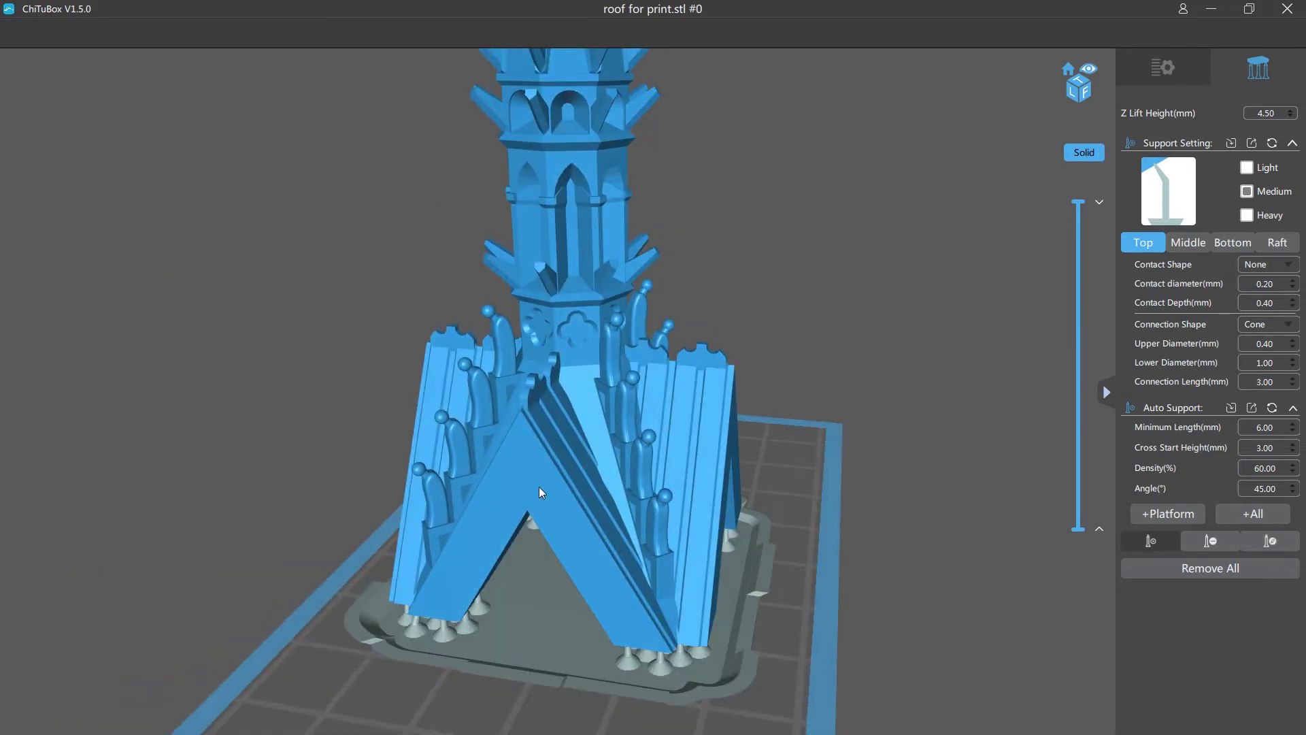
Step: Inspect from below how the generated supports are distributed across the corners and edges of the roof's feet
mouse_move(652, 608)
right_mouse_down()
mouse_move(684, 508)
mouse_move(540, 540)
mouse_move(459, 602)
right_mouse_up()
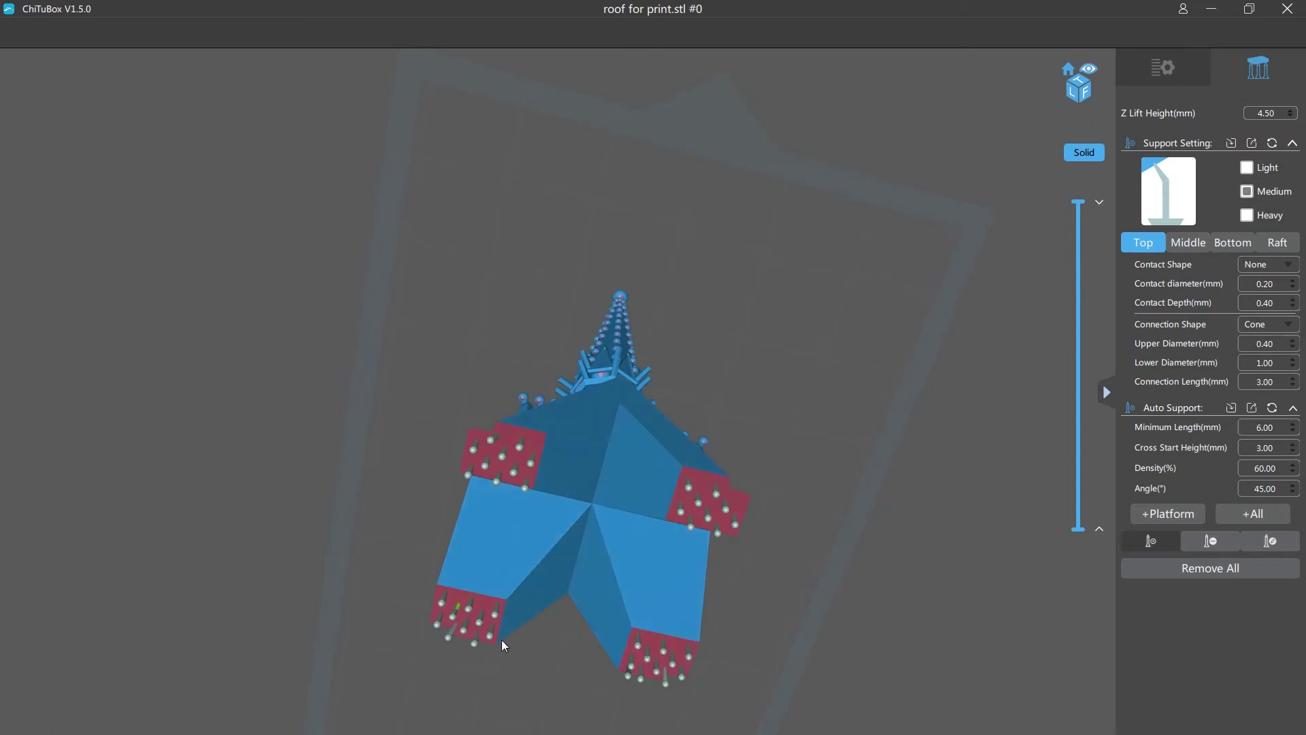
right_click_drag(629, 590, 574, 451)
scroll(574, 597, "up", 5)
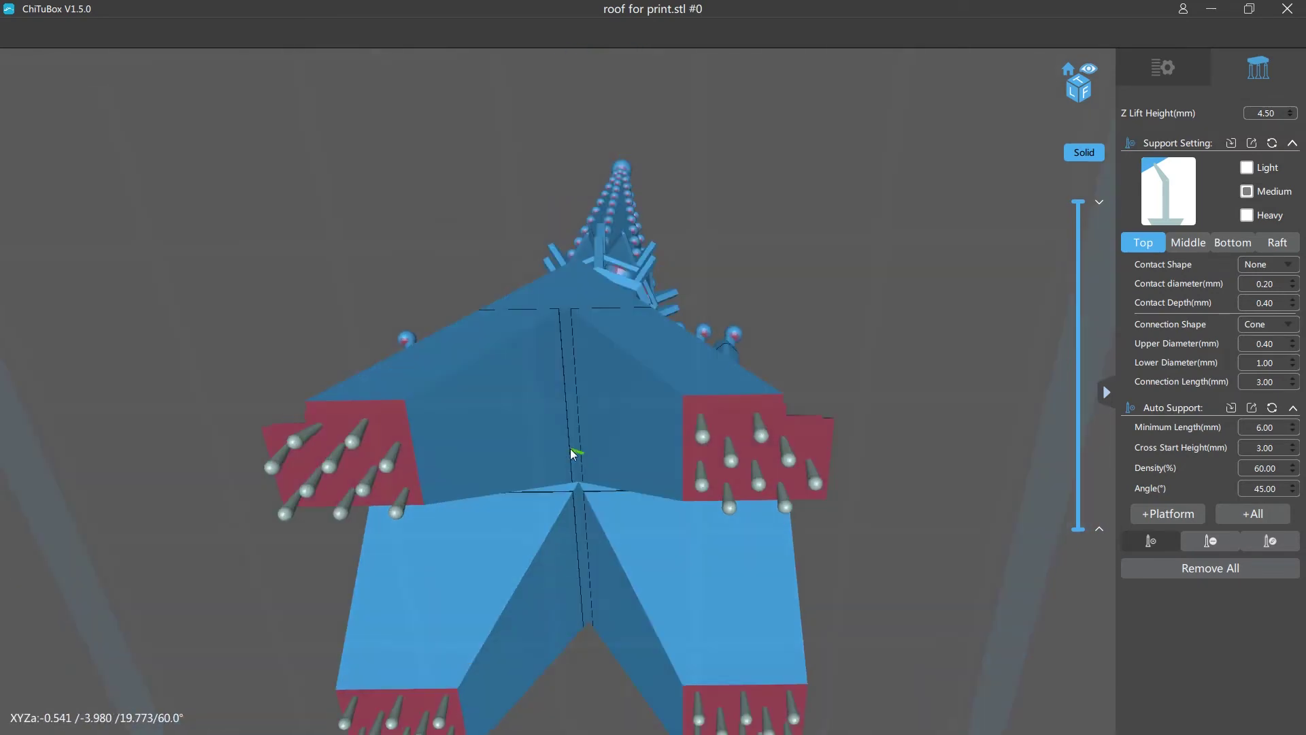
right_click_drag(558, 507, 512, 237)
scroll(395, 401, "up", 5)
scroll(510, 397, "down", 3)
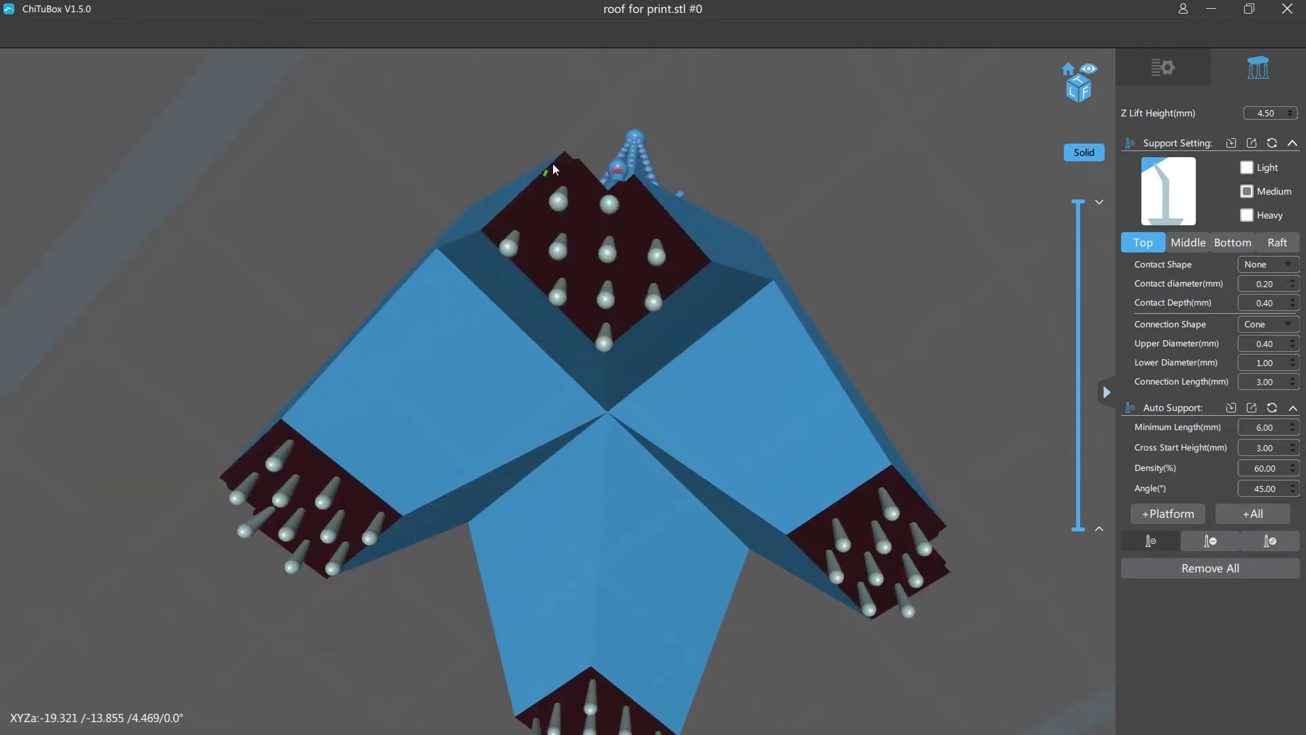
right_click_drag(651, 277, 677, 328)
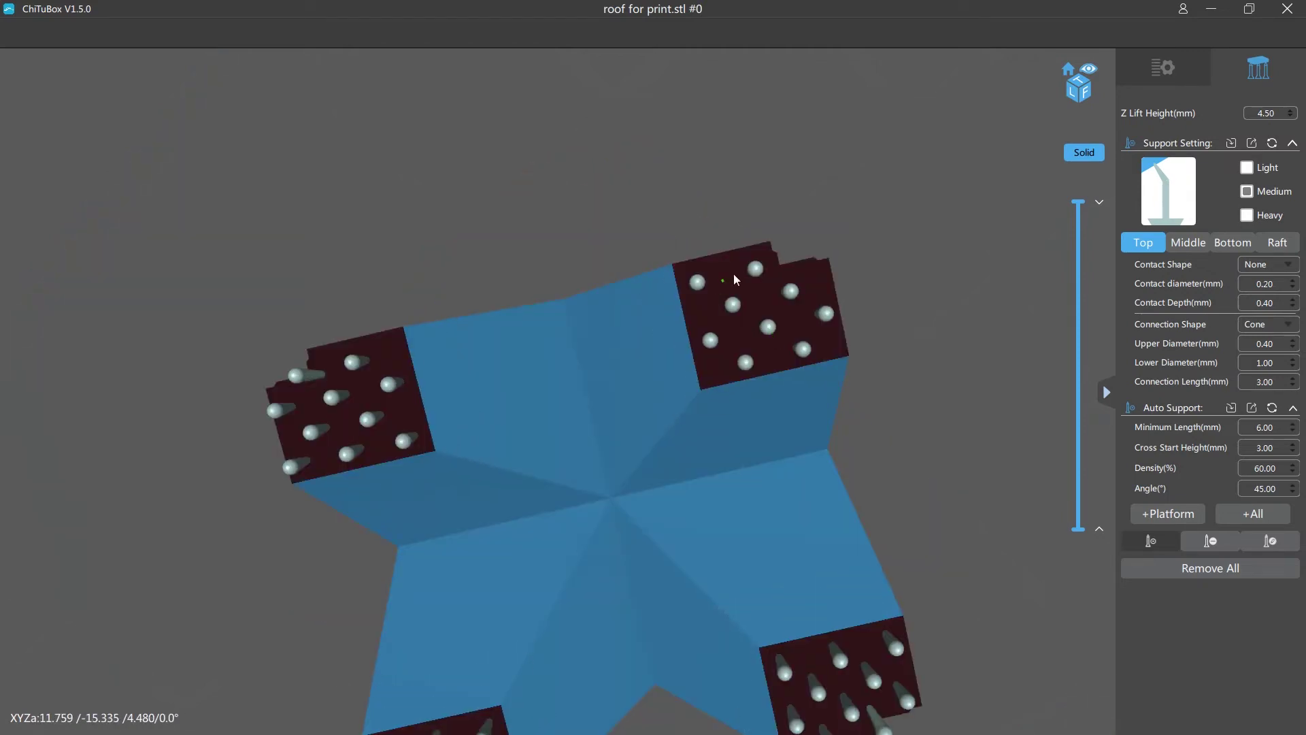
right_click_drag(786, 347, 766, 411)
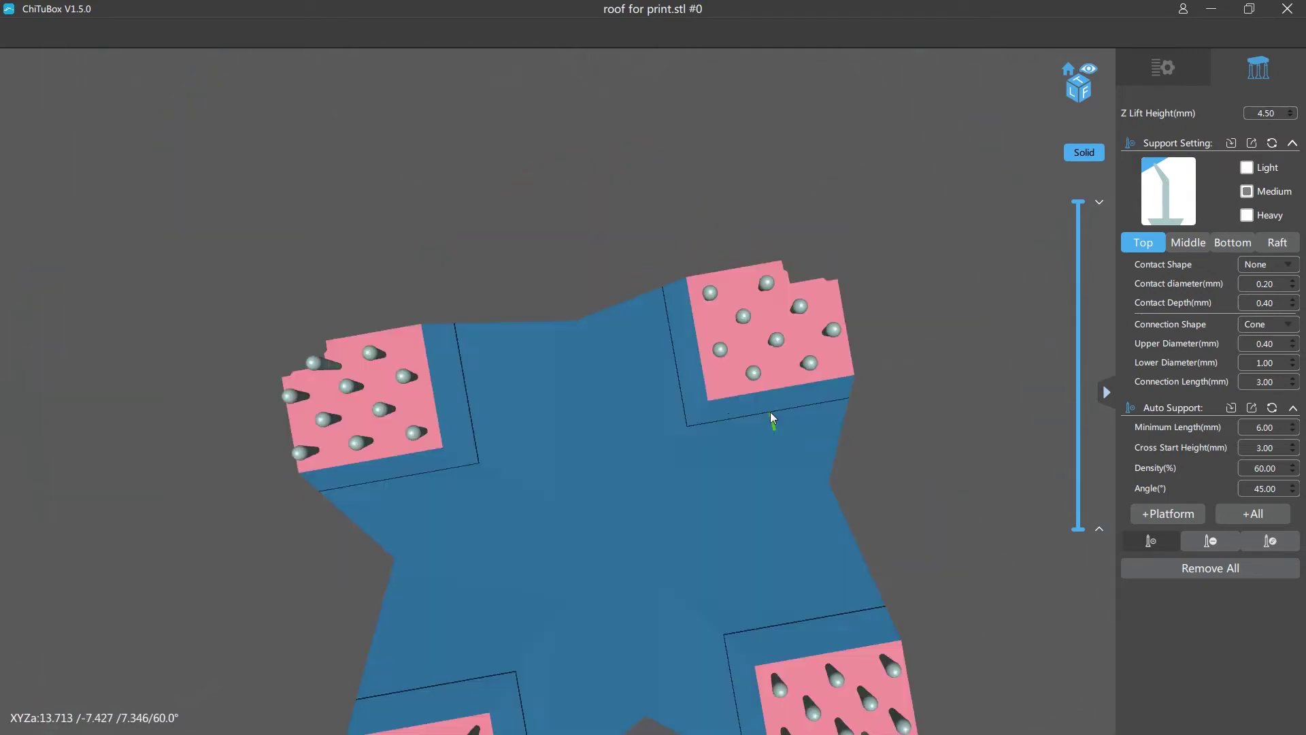
right_click_drag(466, 396, 329, 439)
middle_click_drag(289, 389, 360, 395)
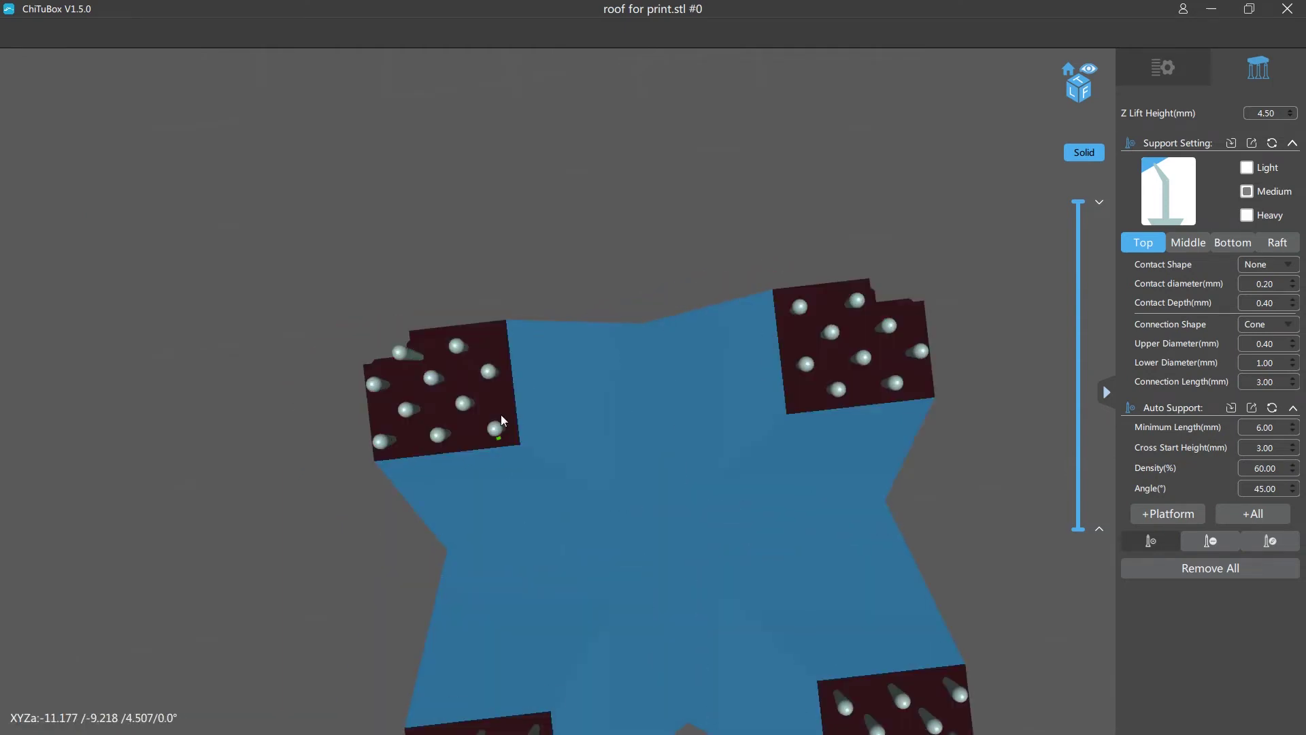
Step: Turn on manual support placement and add four medium supports along the outer edge of one roof foot, ending at its corner
scroll(418, 374, "up", 5)
middle_click_drag(382, 447, 841, 404)
right_click_drag(841, 408, 704, 251)
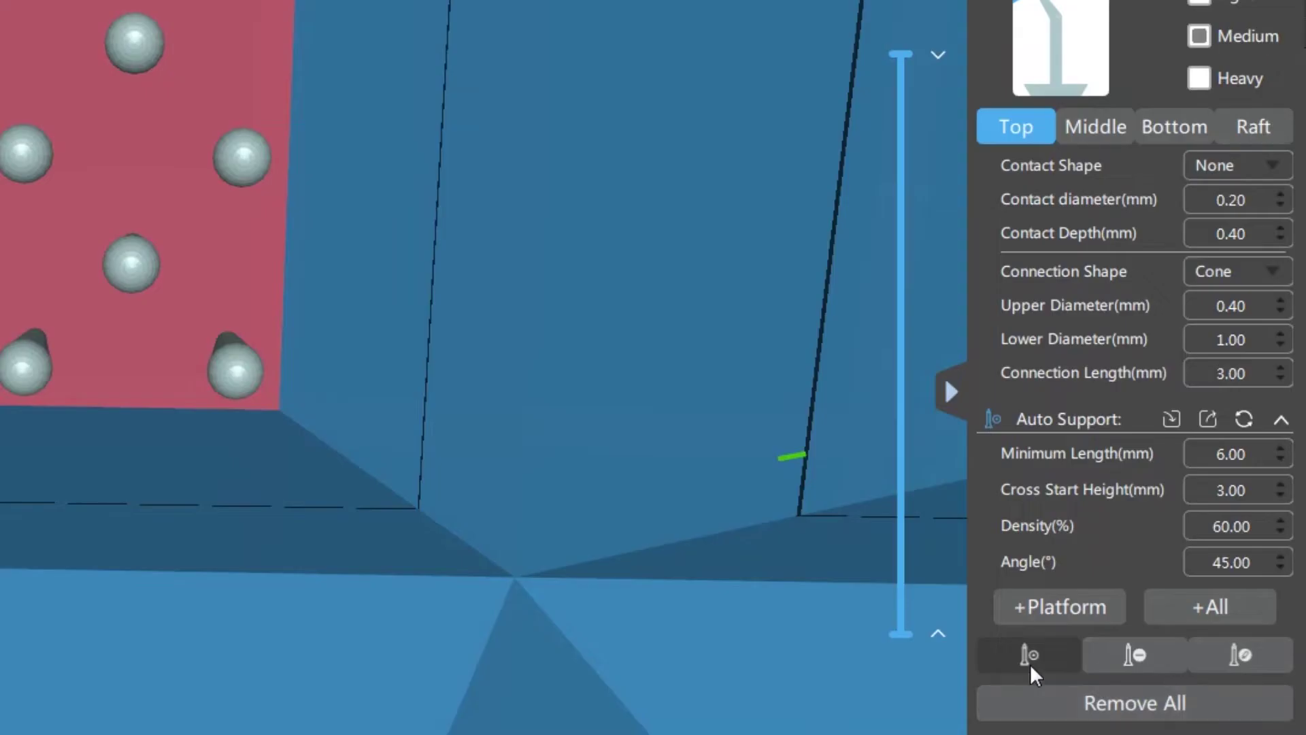
left_click(1021, 656)
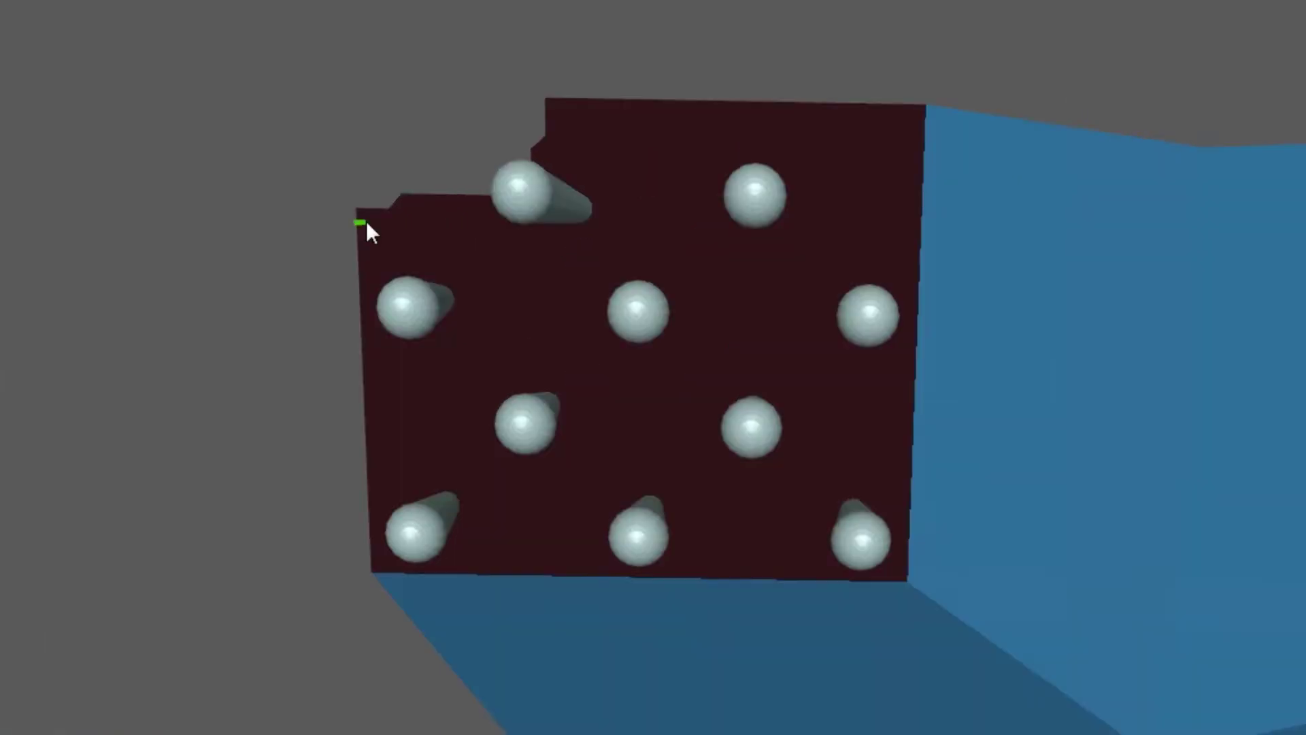
left_click(436, 209)
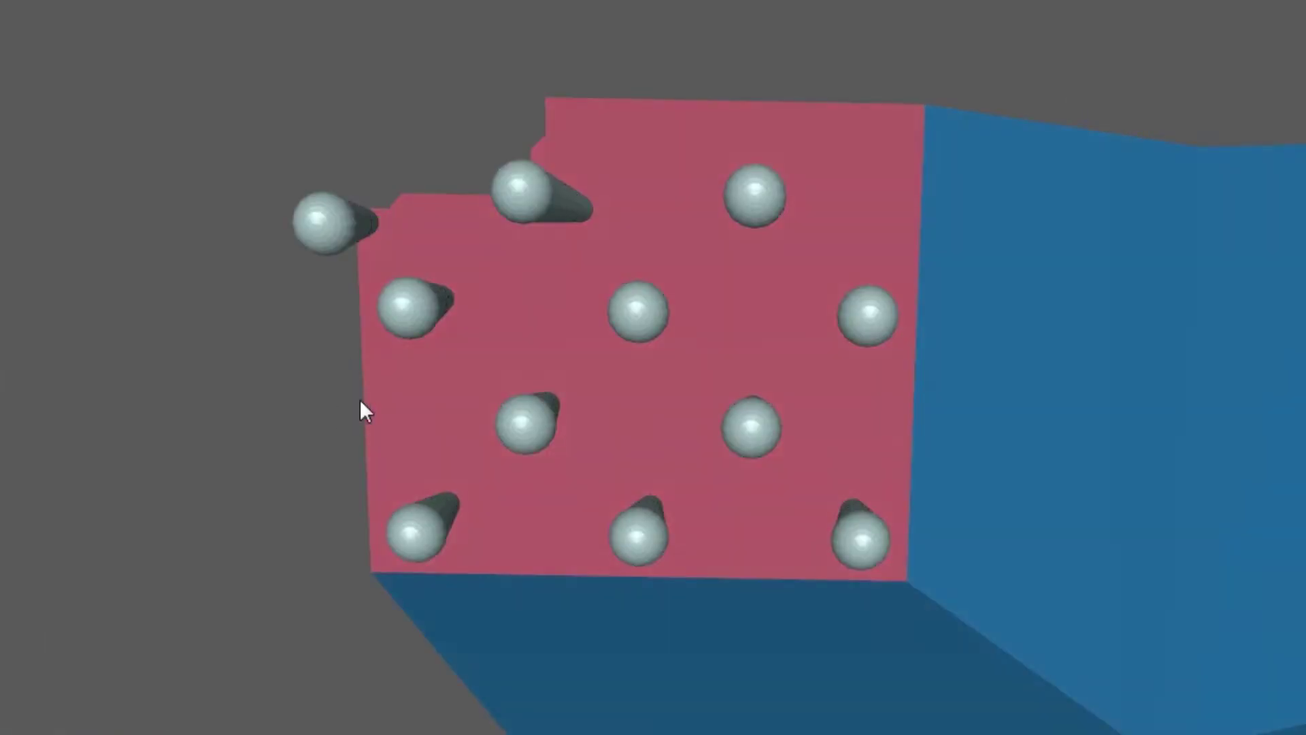
left_click(369, 343)
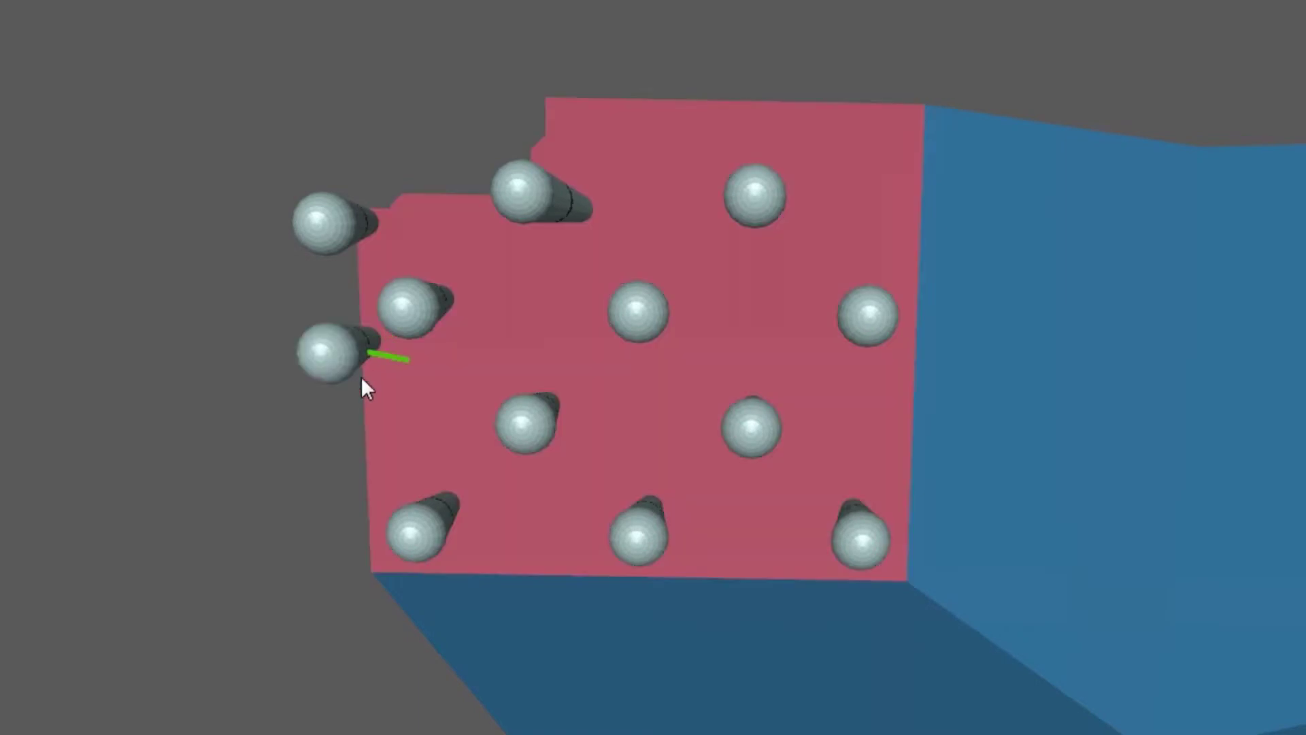
left_click(371, 442)
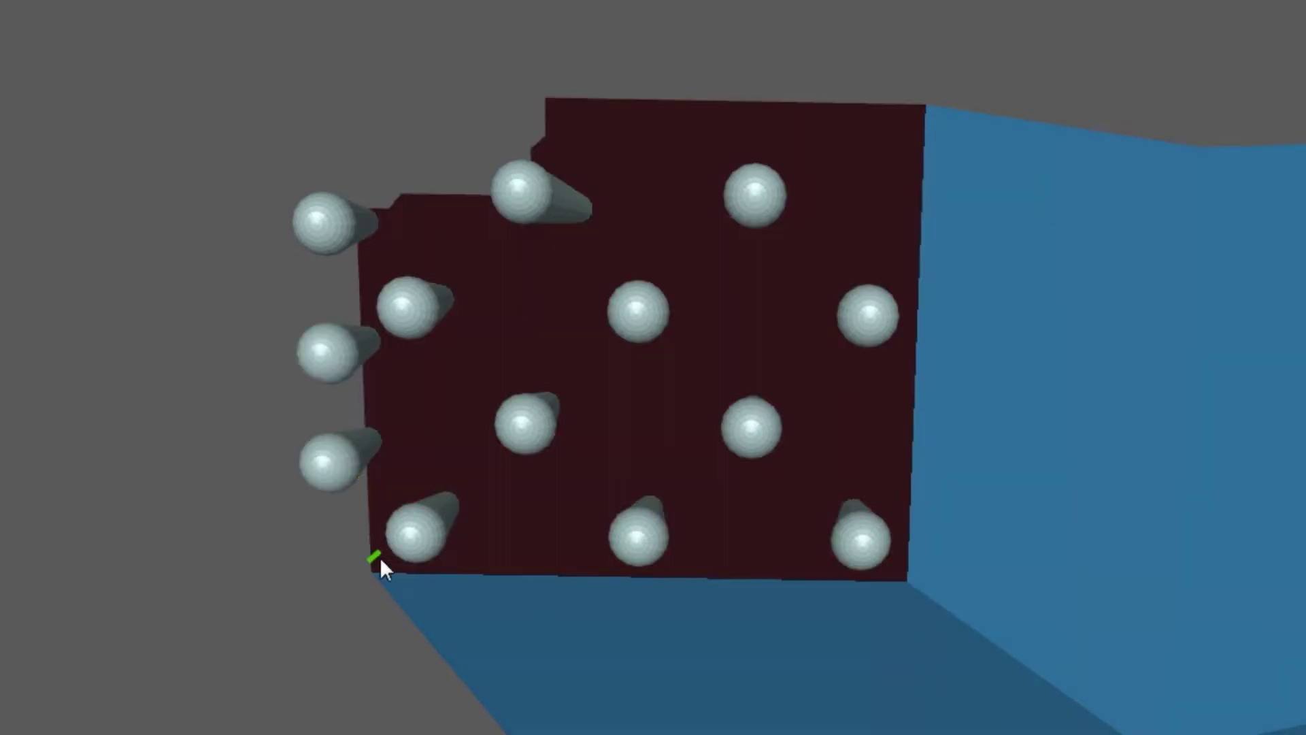
left_click(380, 569)
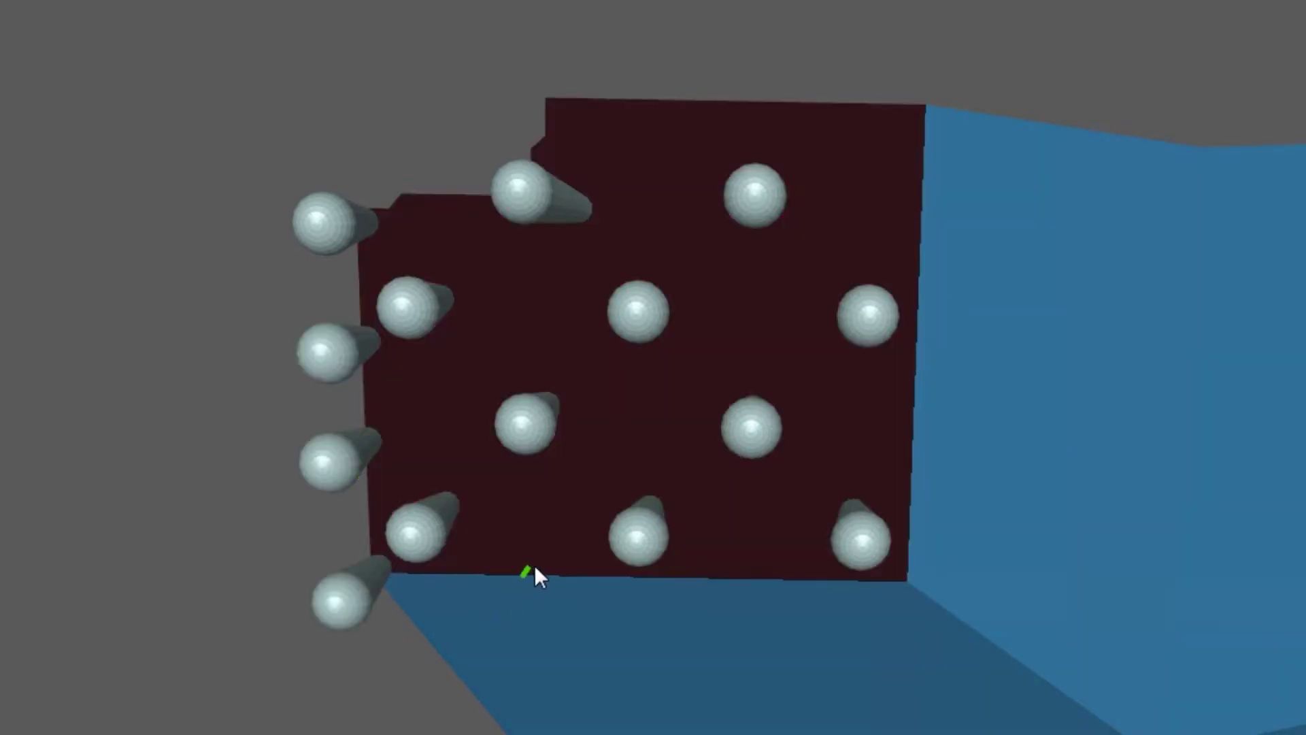
Step: Add six more supports along the same foot's next two edges, including the corner between them and the far corner
left_click(537, 575)
left_click(704, 577)
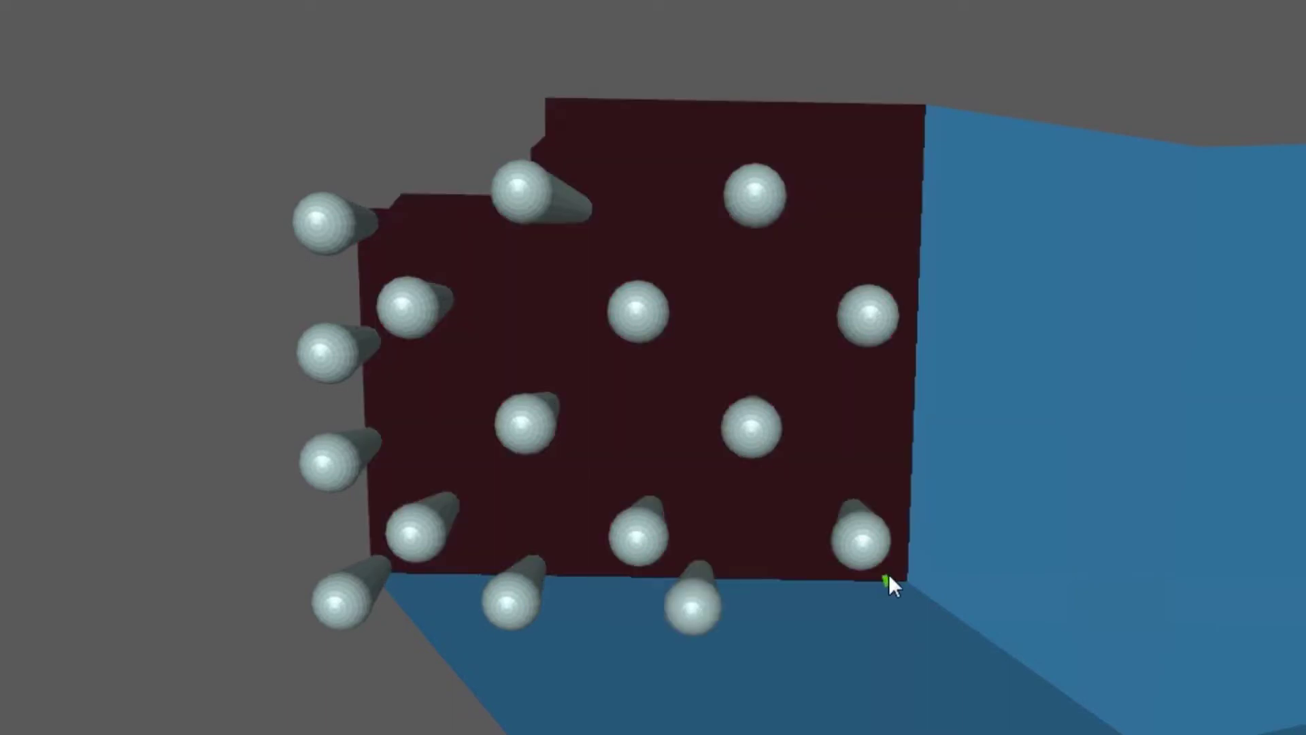
left_click(898, 574)
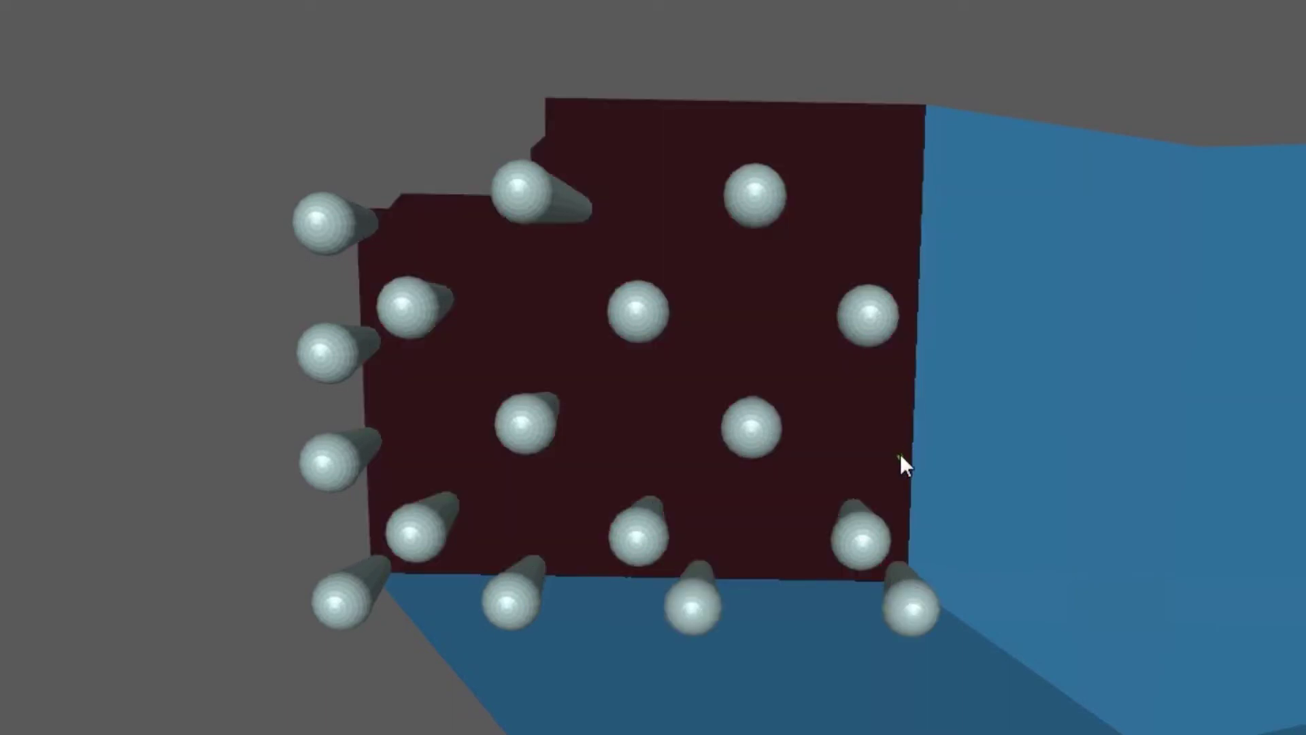
left_click(899, 434)
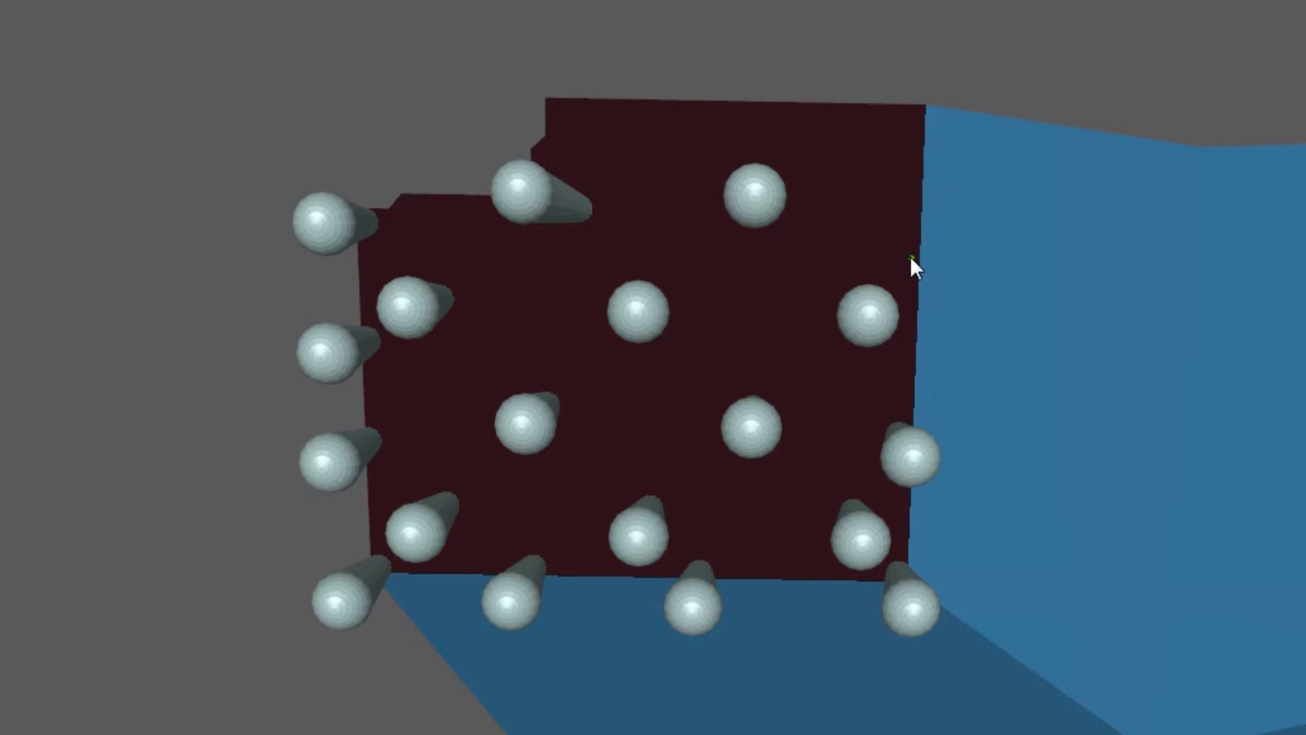
left_click(911, 268)
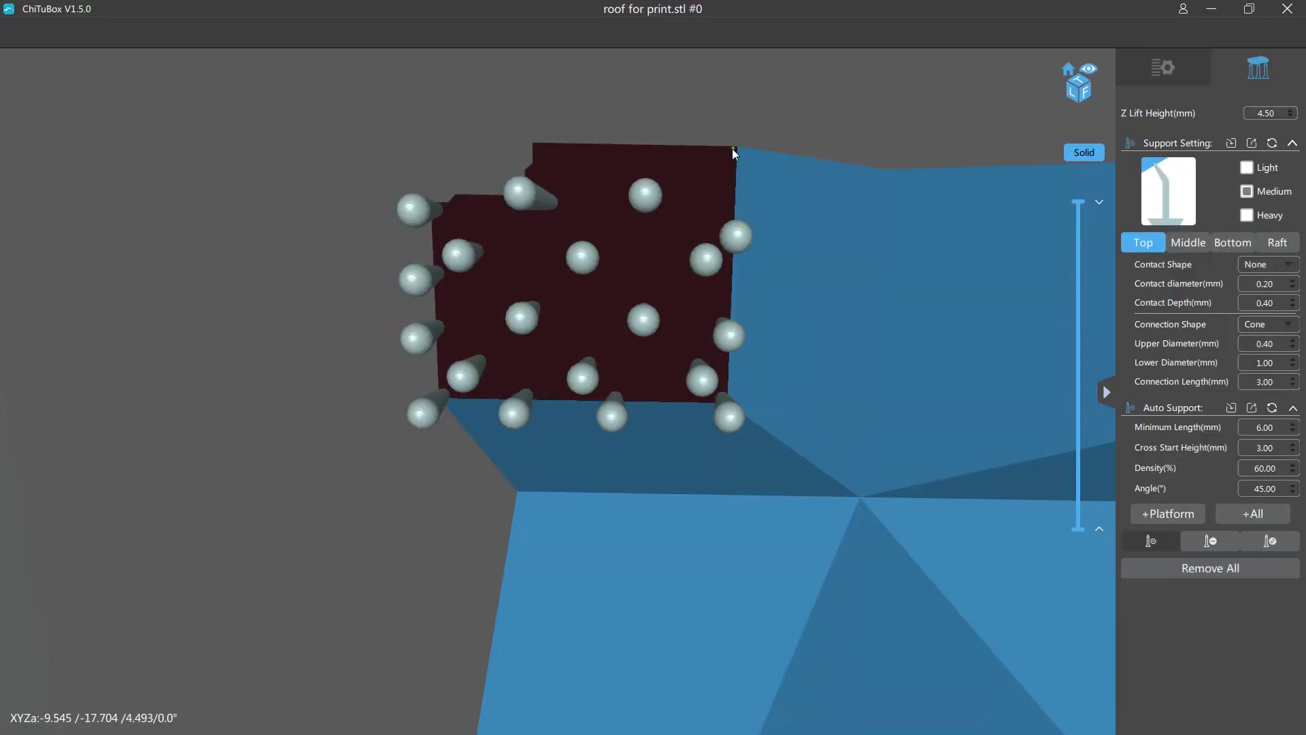
left_click(916, 109)
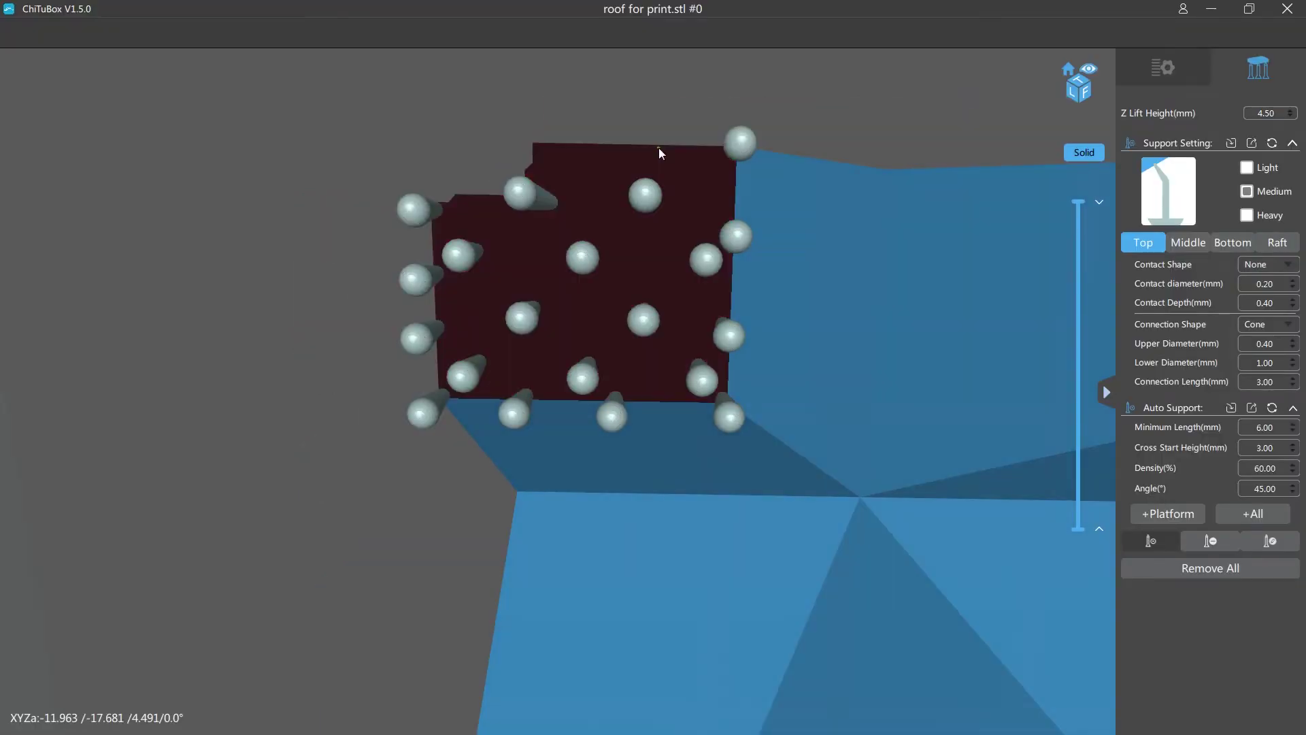
Step: Add three supports along the foot's last edge, up to its notch
left_click(658, 147)
left_click(594, 145)
left_click(528, 145)
Step: Add manual supports around the edges and corners of the other three roof feet in the same way
right_click_drag(519, 226, 555, 267)
scroll(555, 268, "down", 3)
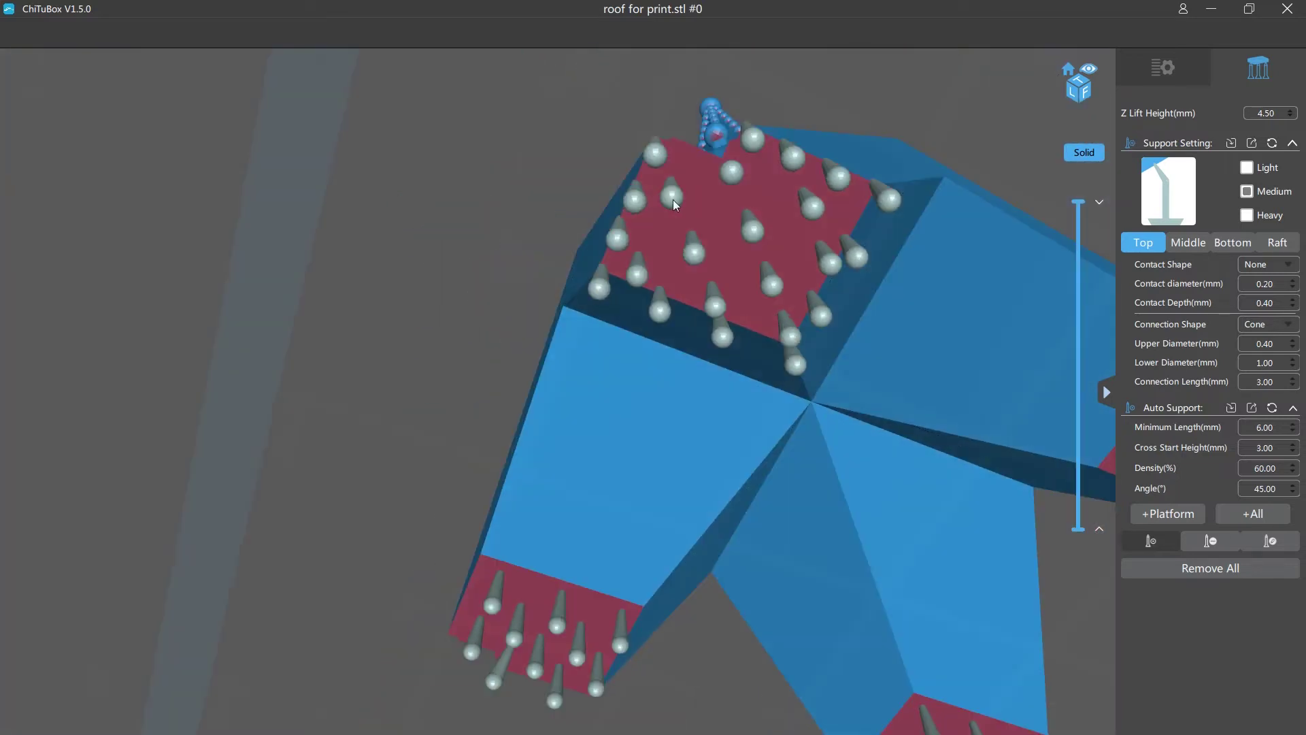
scroll(701, 170, "up", 3)
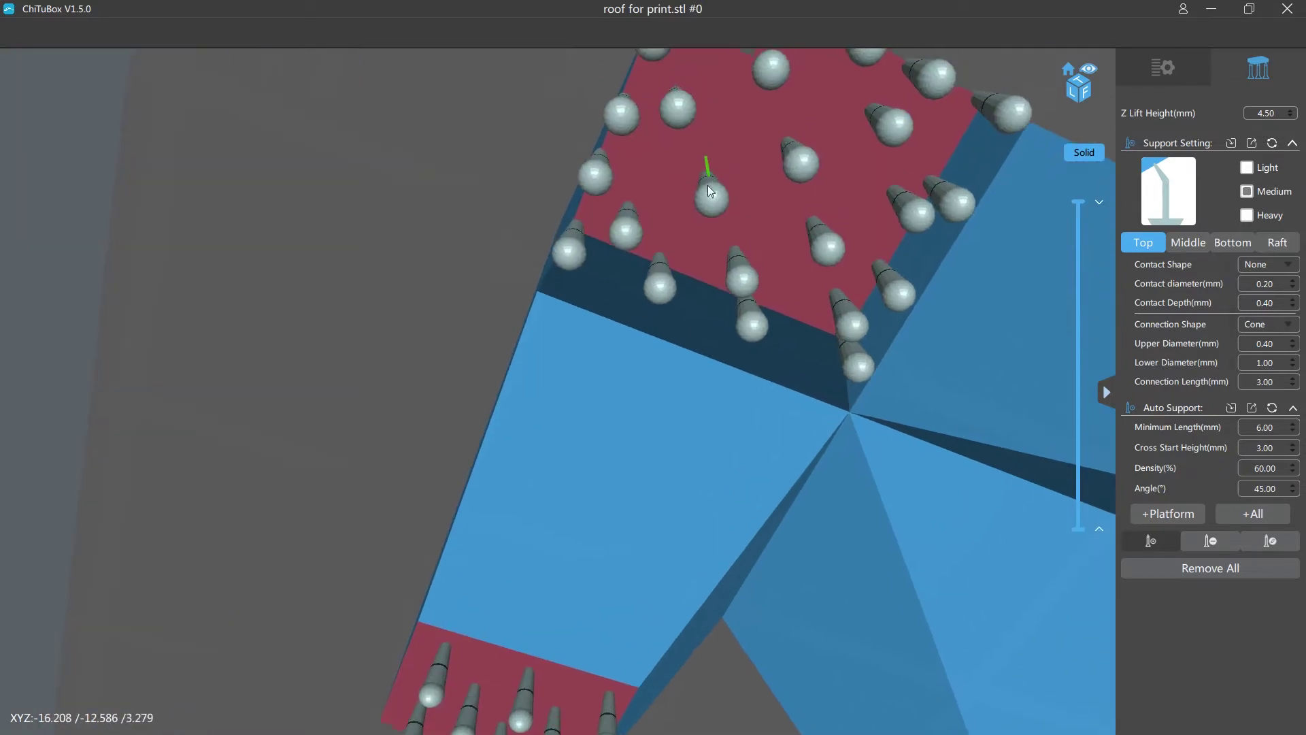
right_click_drag(709, 191, 704, 415)
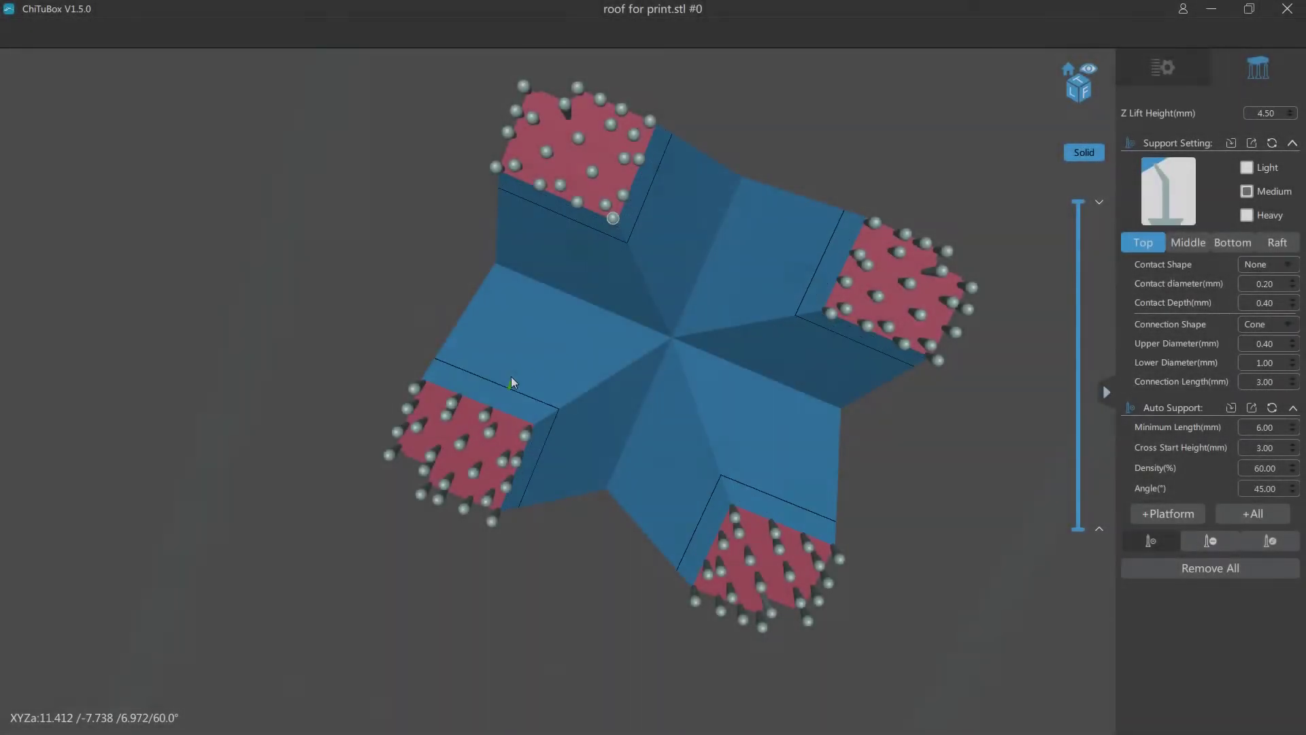
Step: Check the supports on all four feet from below and from the side
right_click_drag(512, 377, 505, 394)
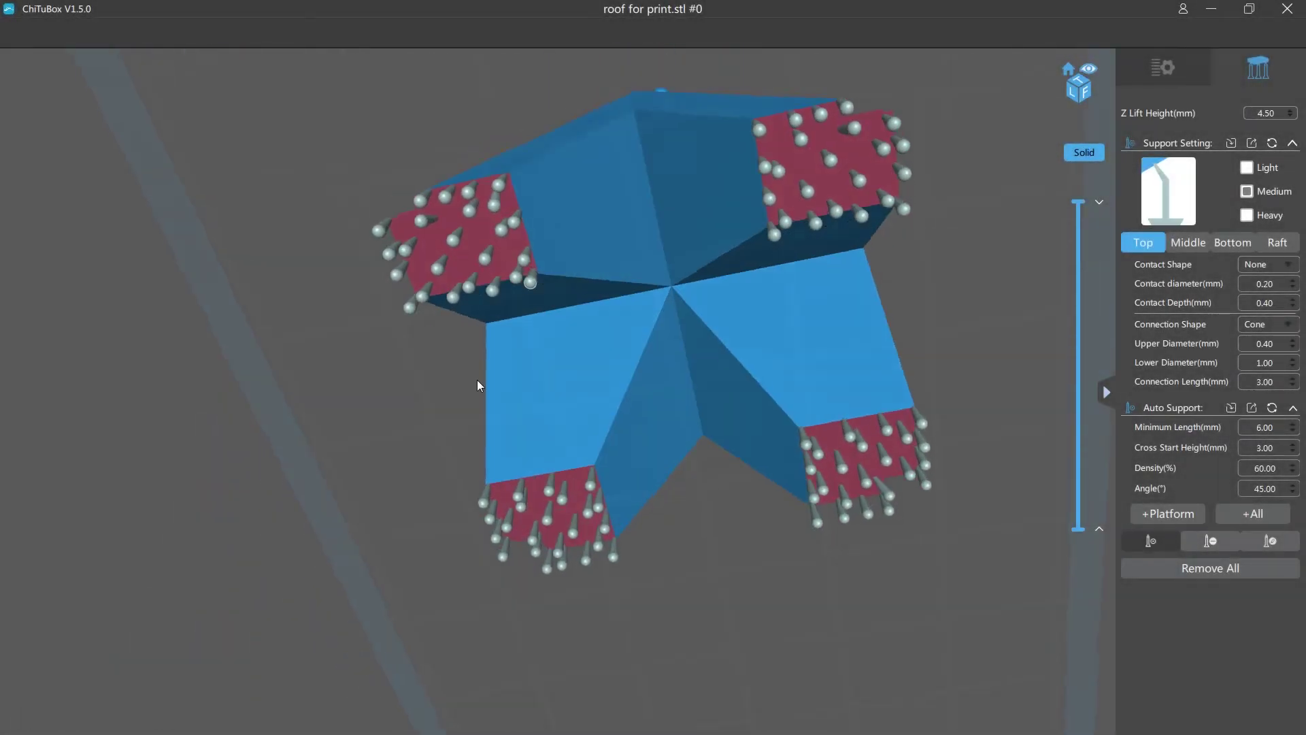
right_click_drag(476, 380, 765, 452)
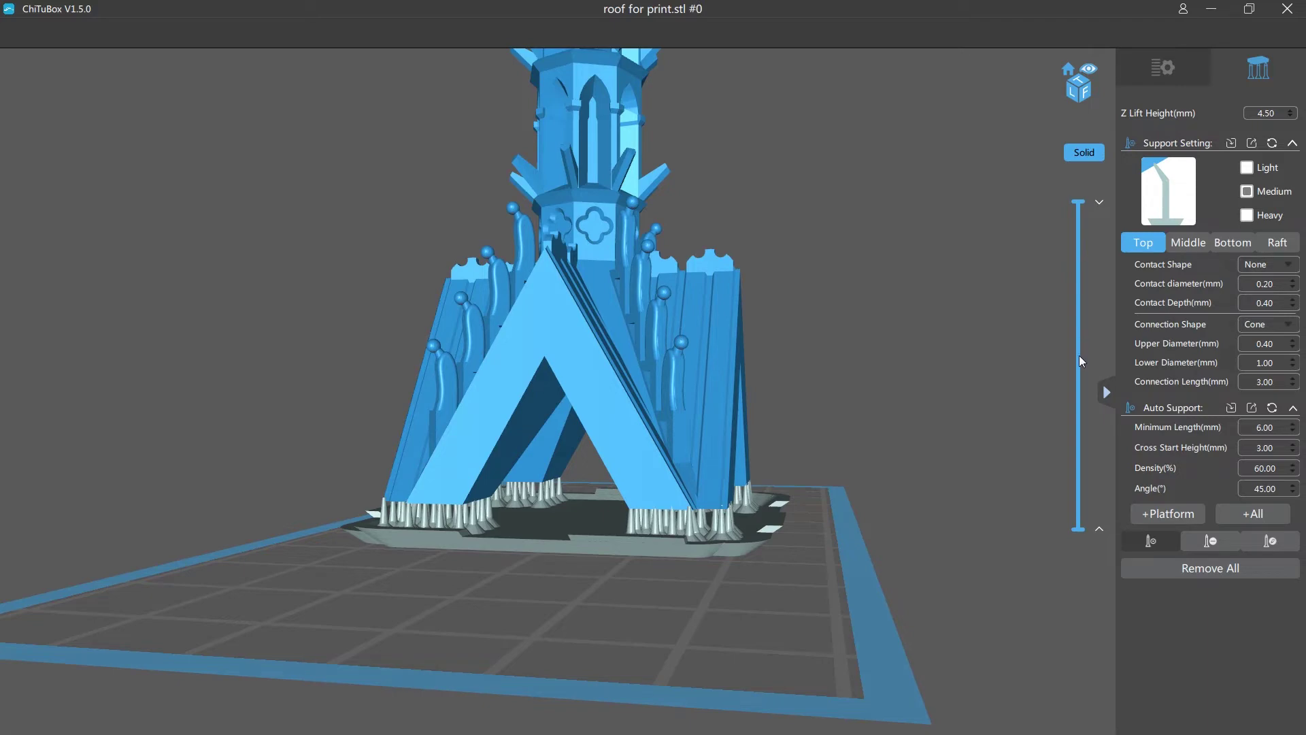
right_click_drag(953, 507, 924, 499)
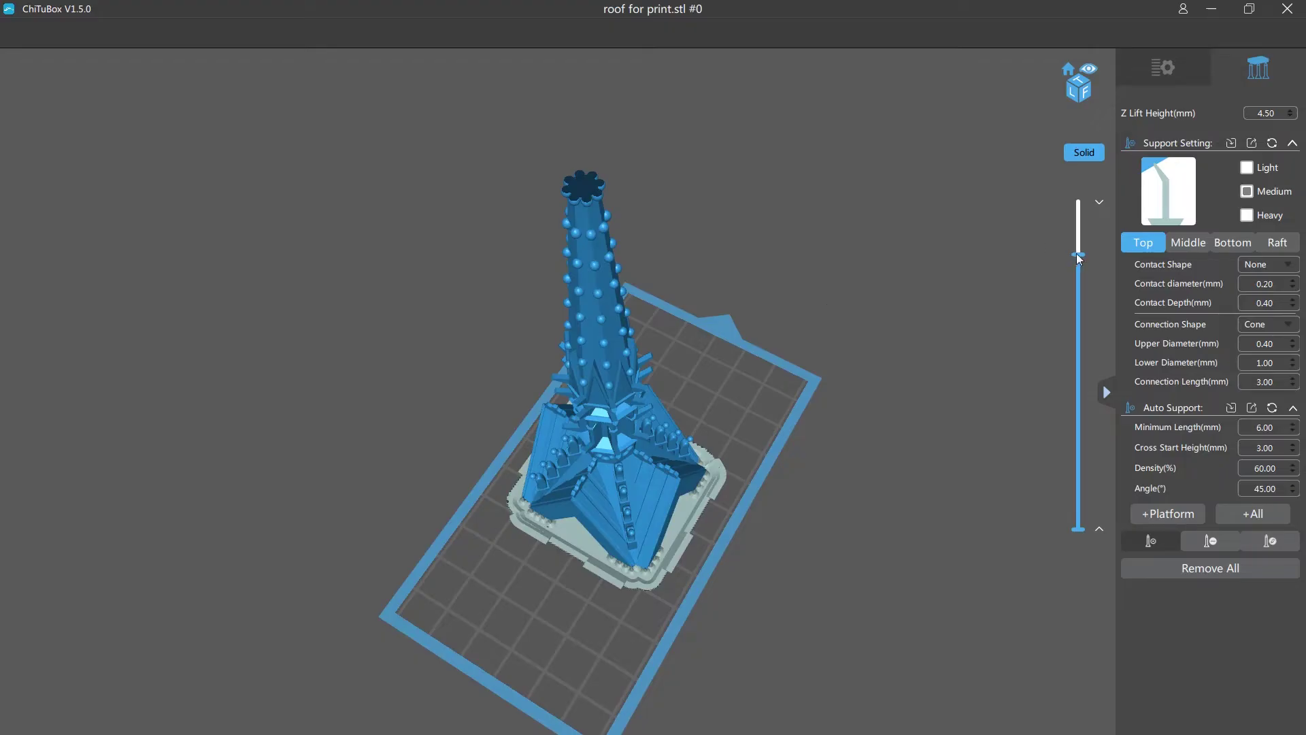
Step: Lower the layer preview to the first layers and view the build plate from below, as it hangs during printing
mouse_move(1078, 256)
left_mouse_down()
mouse_move(1061, 525)
mouse_move(1071, 227)
mouse_move(1064, 510)
left_mouse_up()
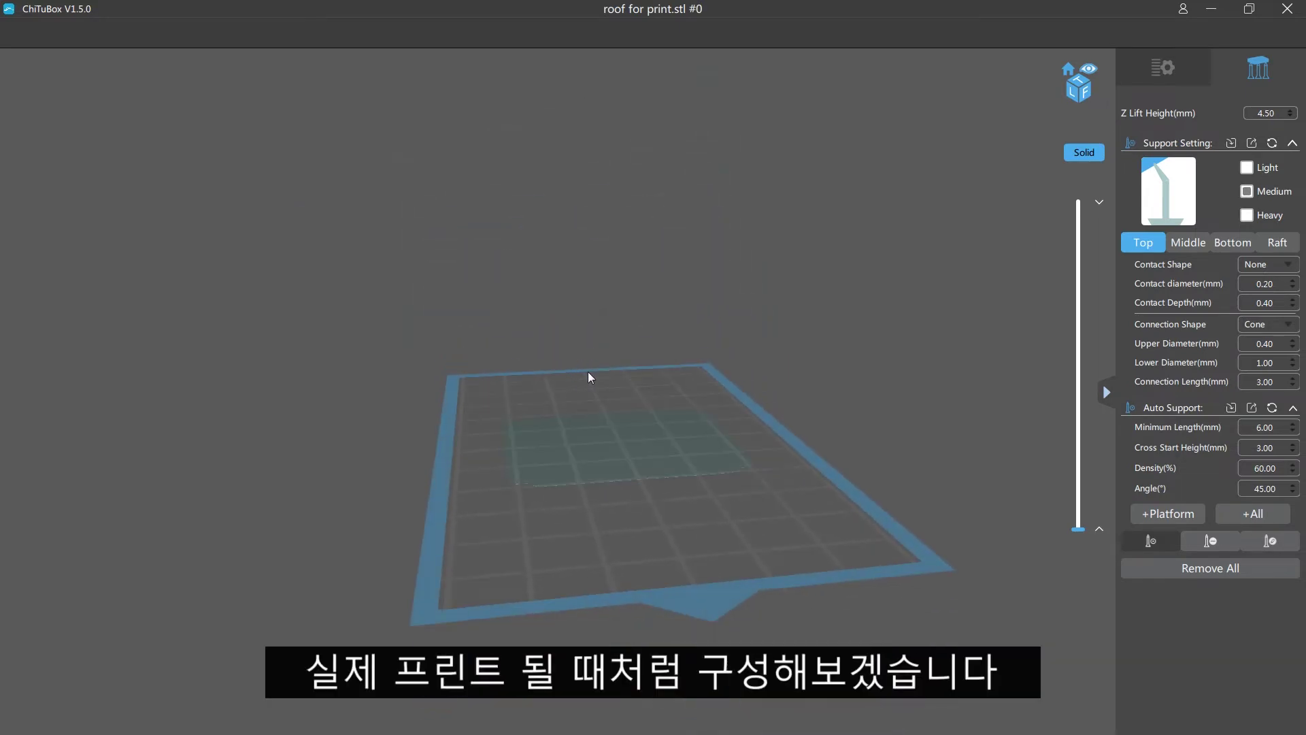
left_click_drag(588, 371, 791, 356)
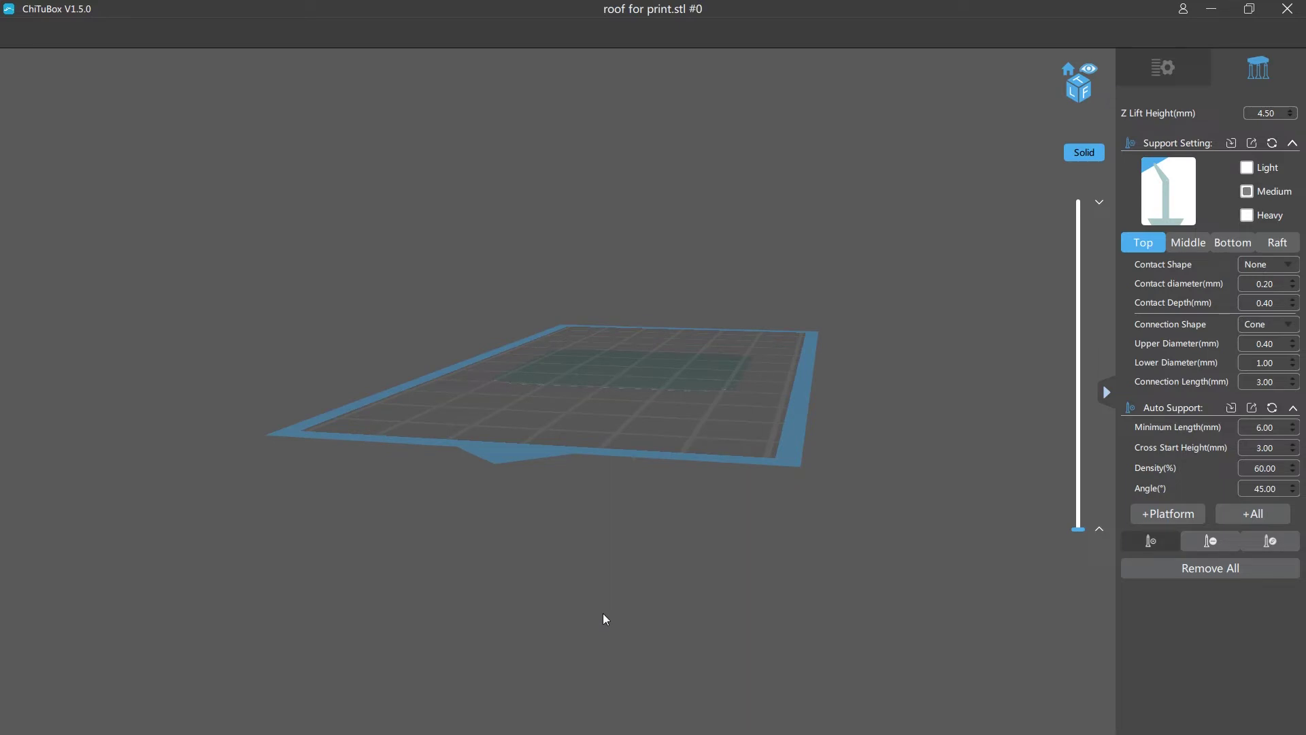
left_click_drag(602, 467, 602, 448)
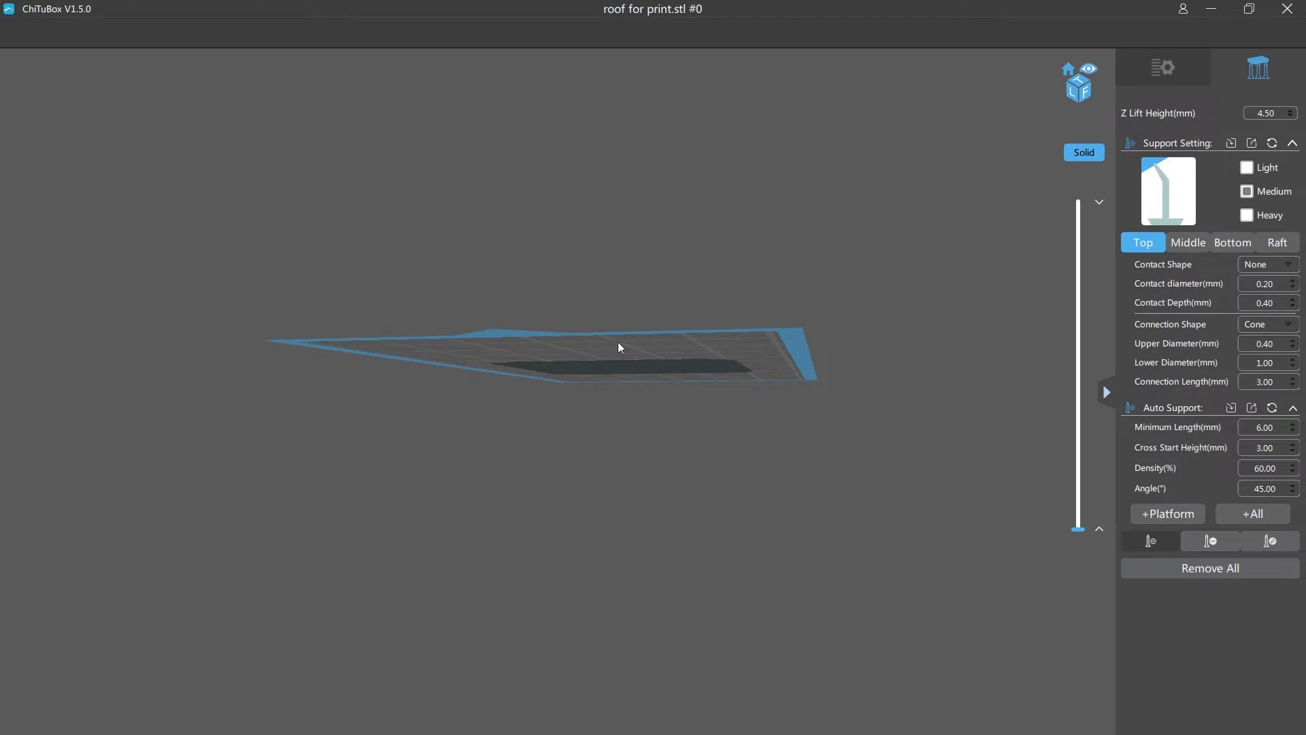
left_click_drag(636, 439, 634, 431)
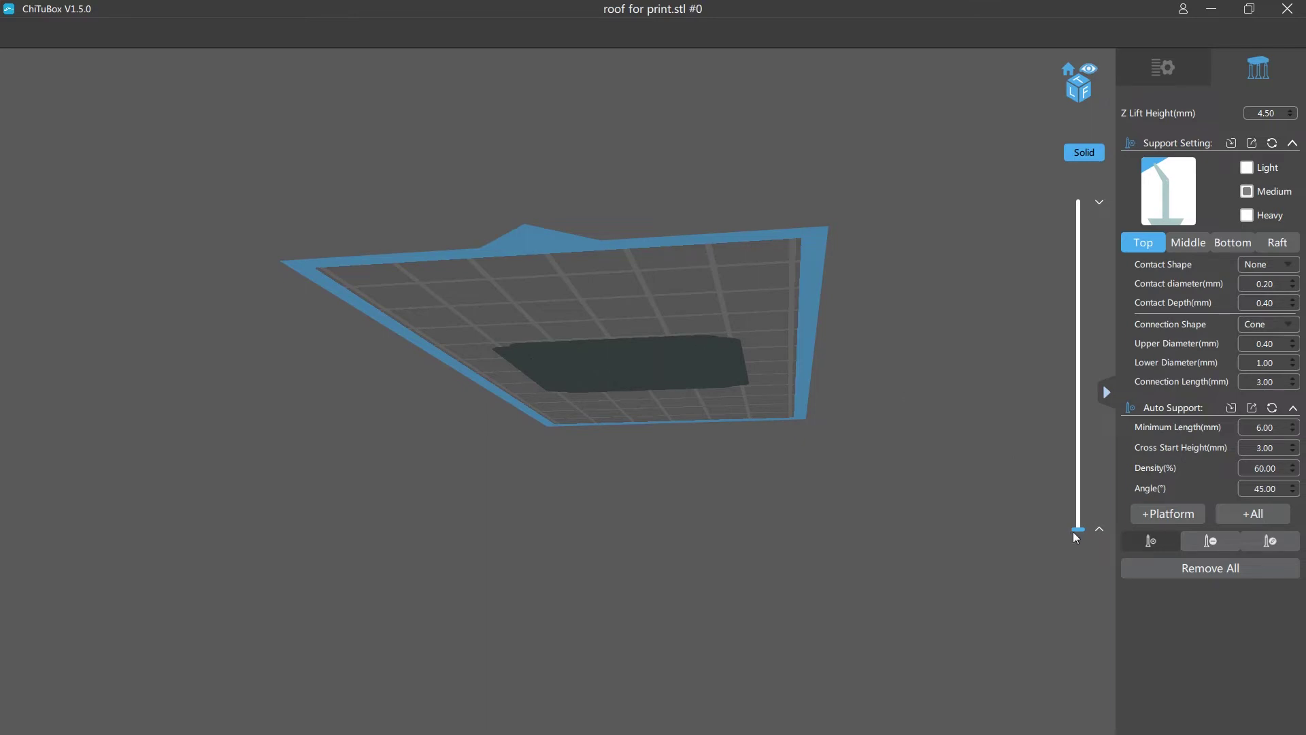
Step: Raise the layer preview into the lower roof and examine the supported feet hanging from the plate from several sides
left_click_drag(1078, 530, 1080, 451)
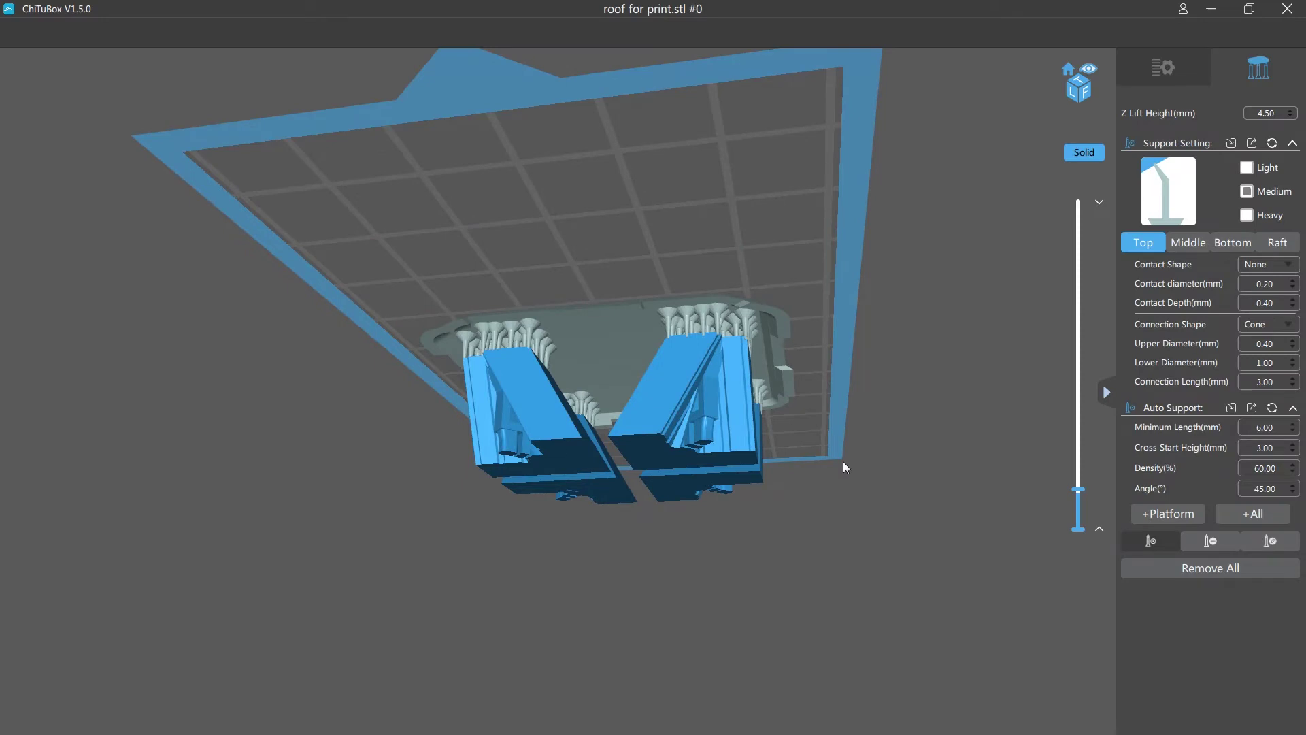
left_click_drag(843, 462, 846, 484)
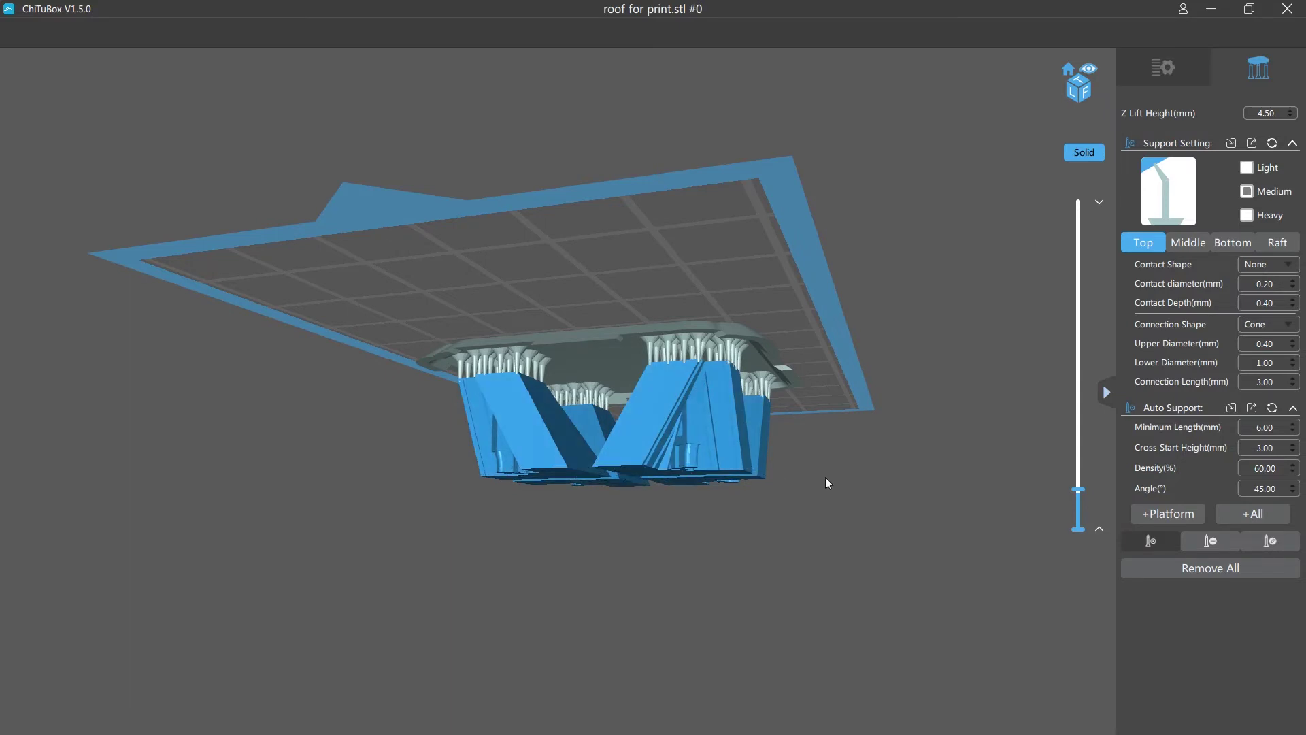
right_click_drag(780, 498, 1013, 498)
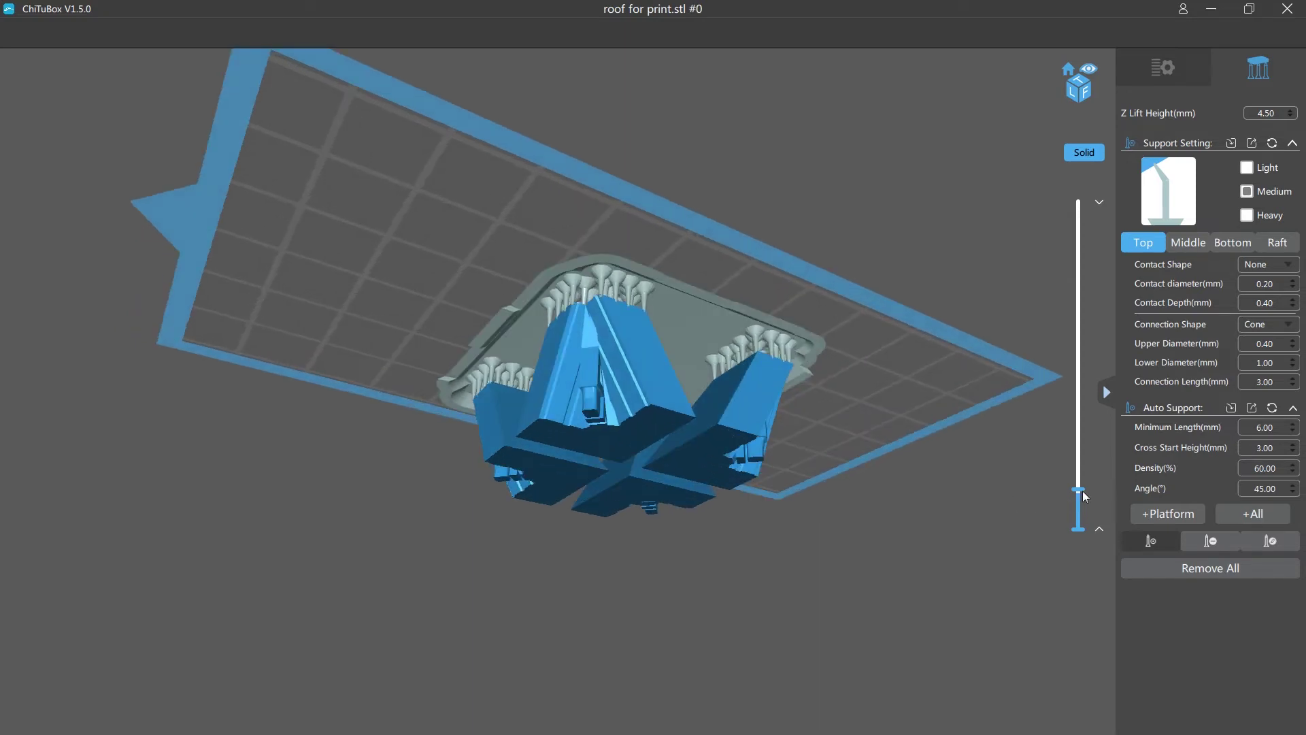
Step: Lower the layer preview to the raft and support bases to examine them, then return it to the first layer
left_click_drag(1085, 489, 1082, 529)
left_click_drag(1082, 529, 1078, 526)
right_click_drag(921, 488, 920, 469)
mouse_move(1094, 530)
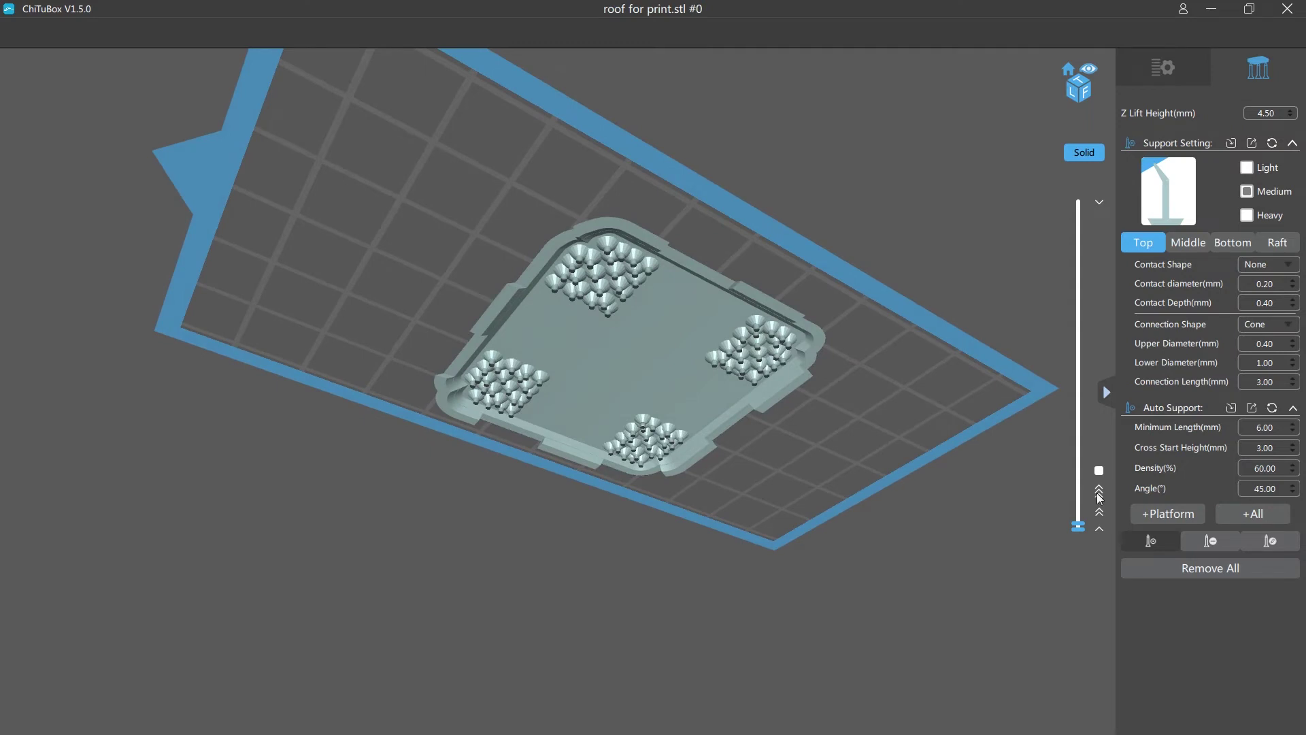
left_click_drag(1079, 530, 1080, 535)
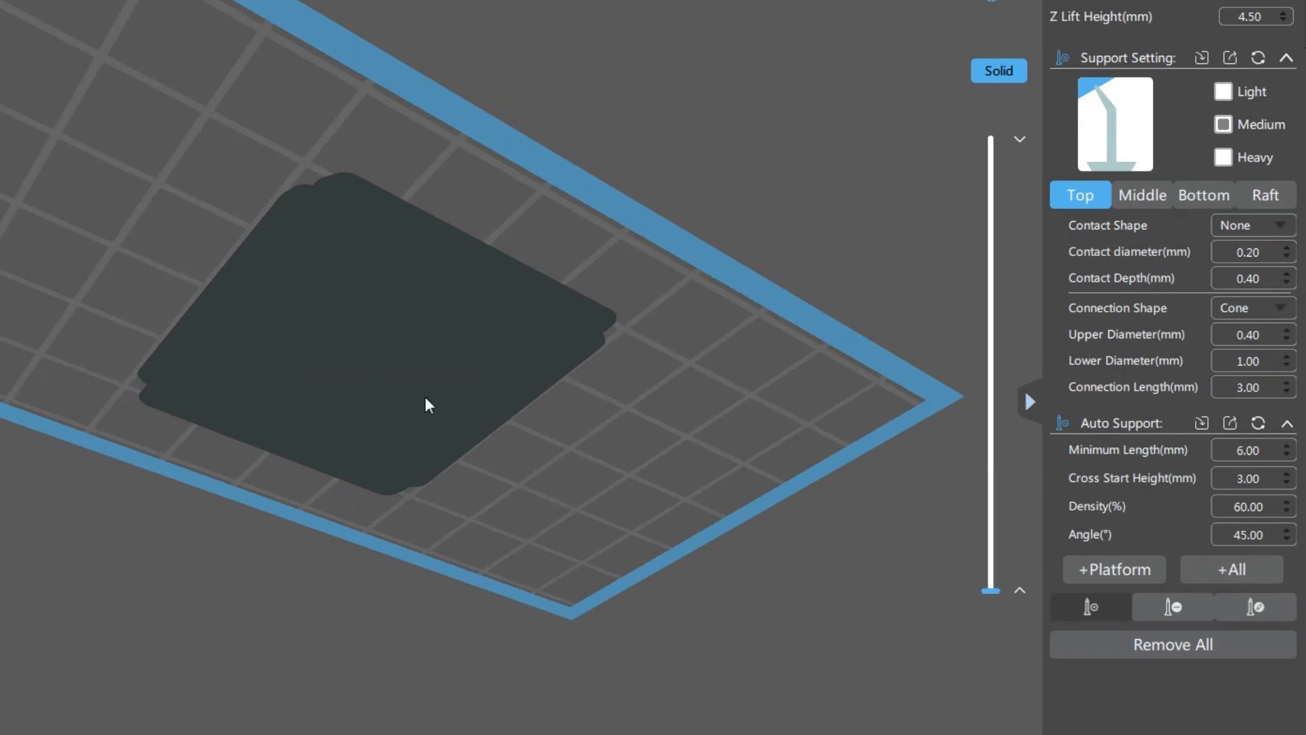
Step: Play the layer preview upward from the build plate and examine how the roof's feet and sides build up from below
mouse_move(1021, 582)
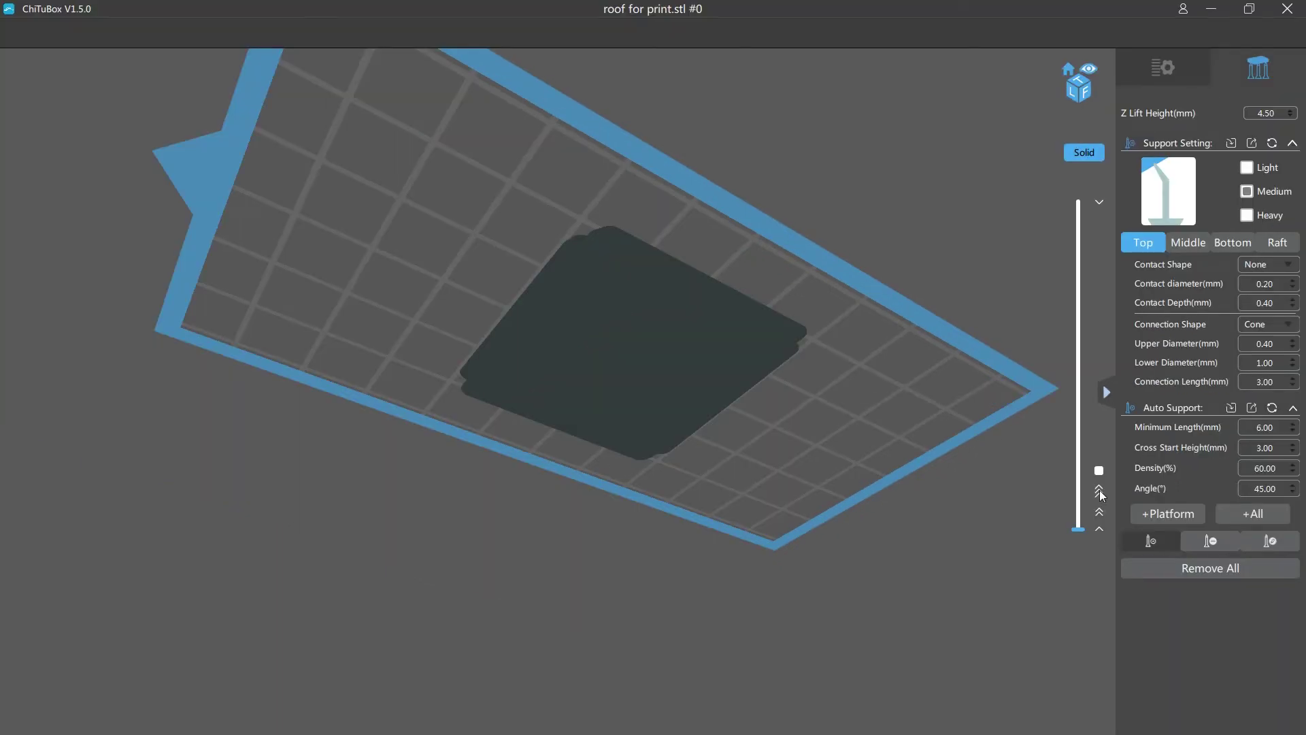
left_click(1099, 490)
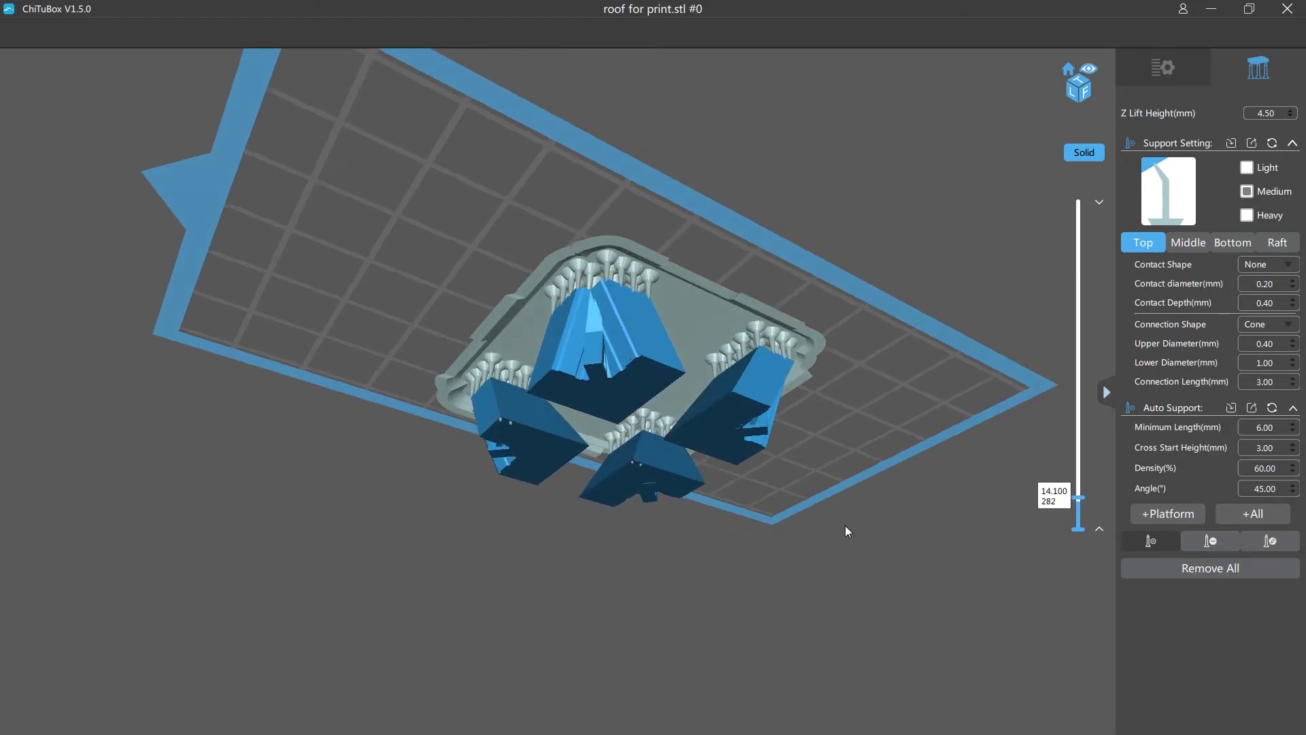
left_click_drag(788, 580, 783, 558)
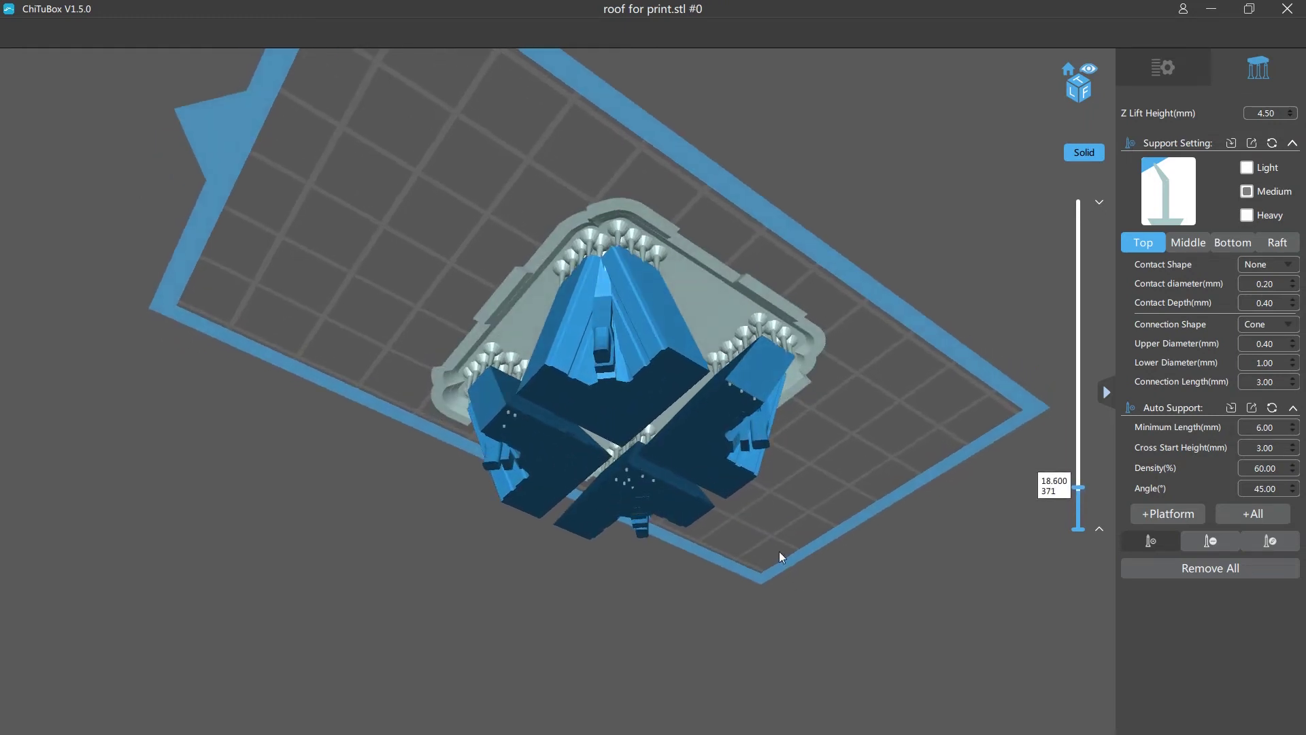
mouse_move(879, 518)
left_mouse_down()
mouse_move(862, 532)
mouse_move(887, 532)
left_mouse_up()
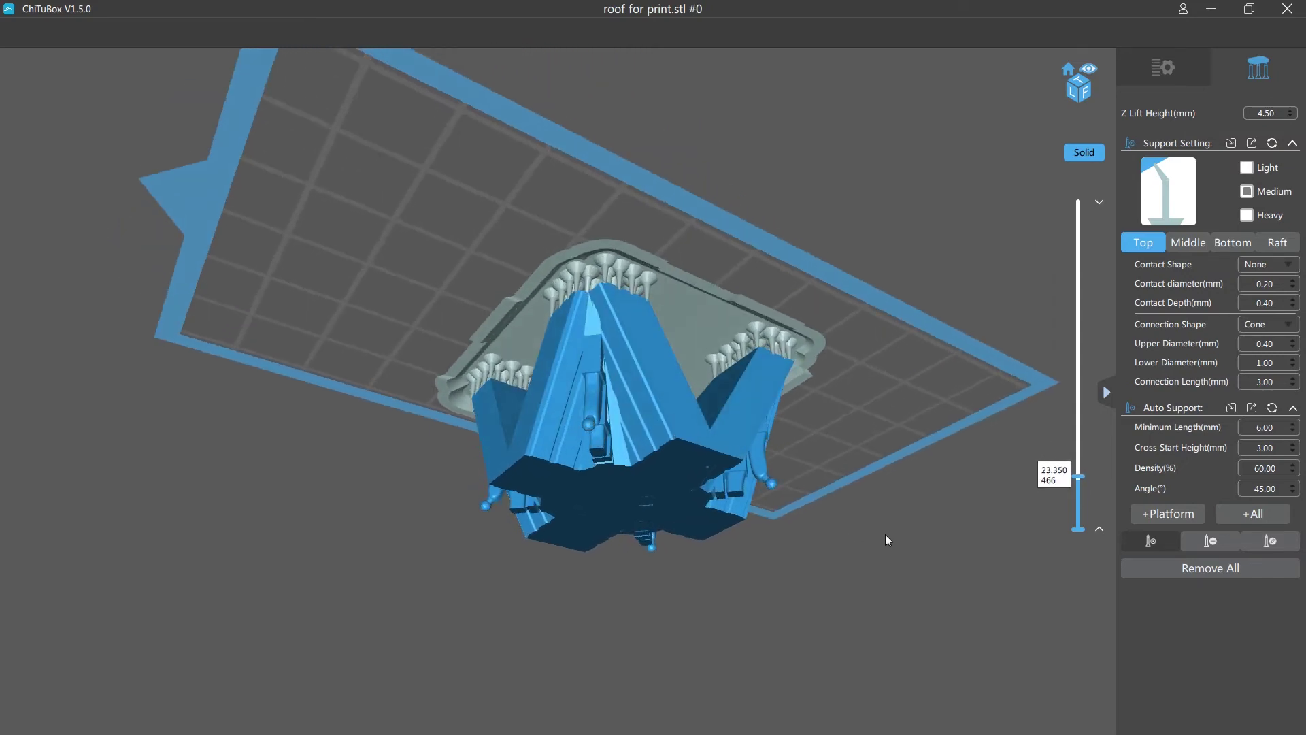
Step: Raise the layer preview through the roof and lower spire, examining each stage from below for unsupported parts
right_click_drag(887, 533, 883, 431)
right_click_drag(769, 662, 680, 658)
middle_click_drag(694, 666, 719, 509)
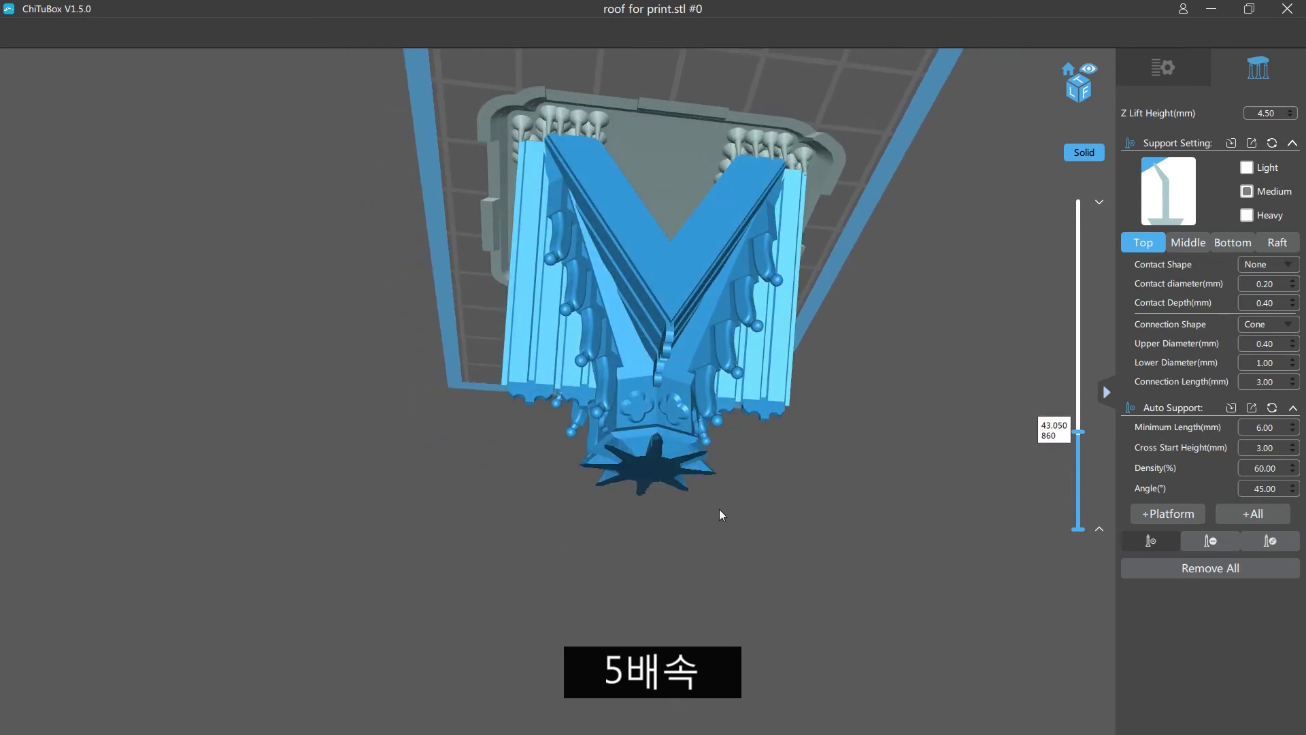
right_click_drag(631, 567, 652, 471)
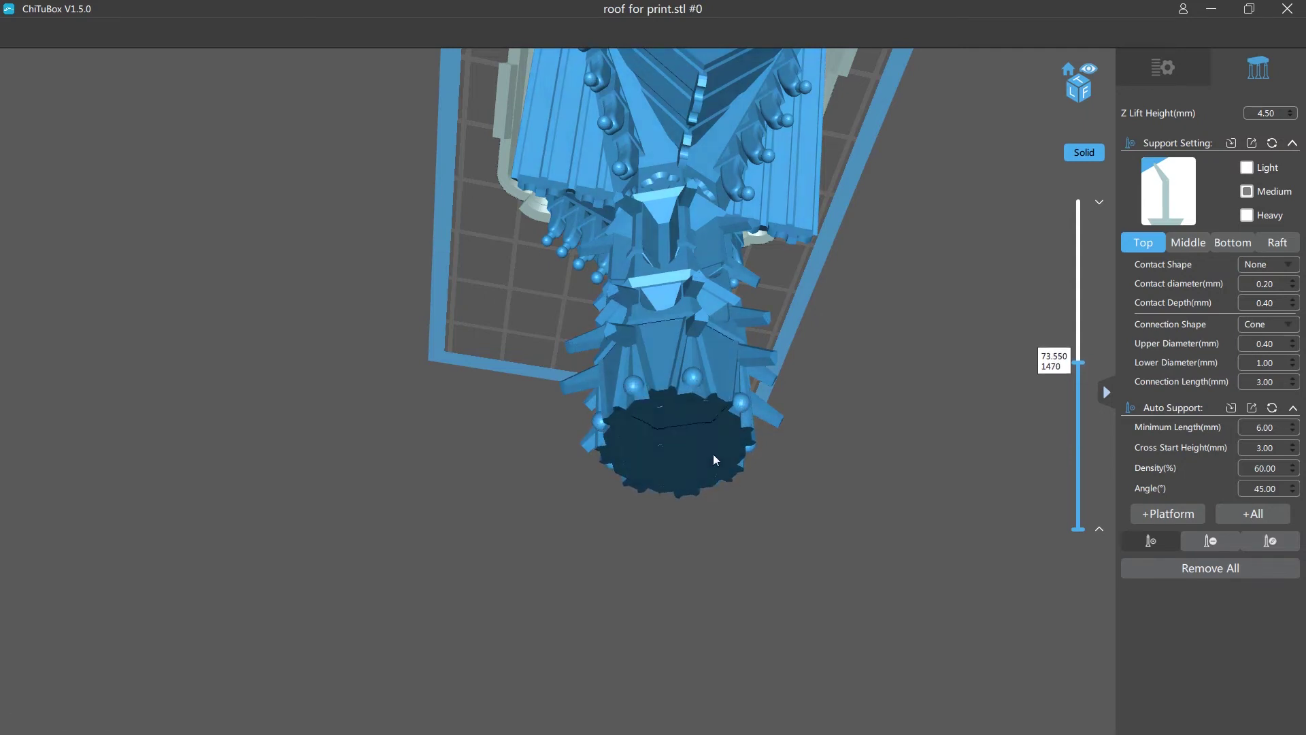
left_click_drag(717, 548, 697, 550)
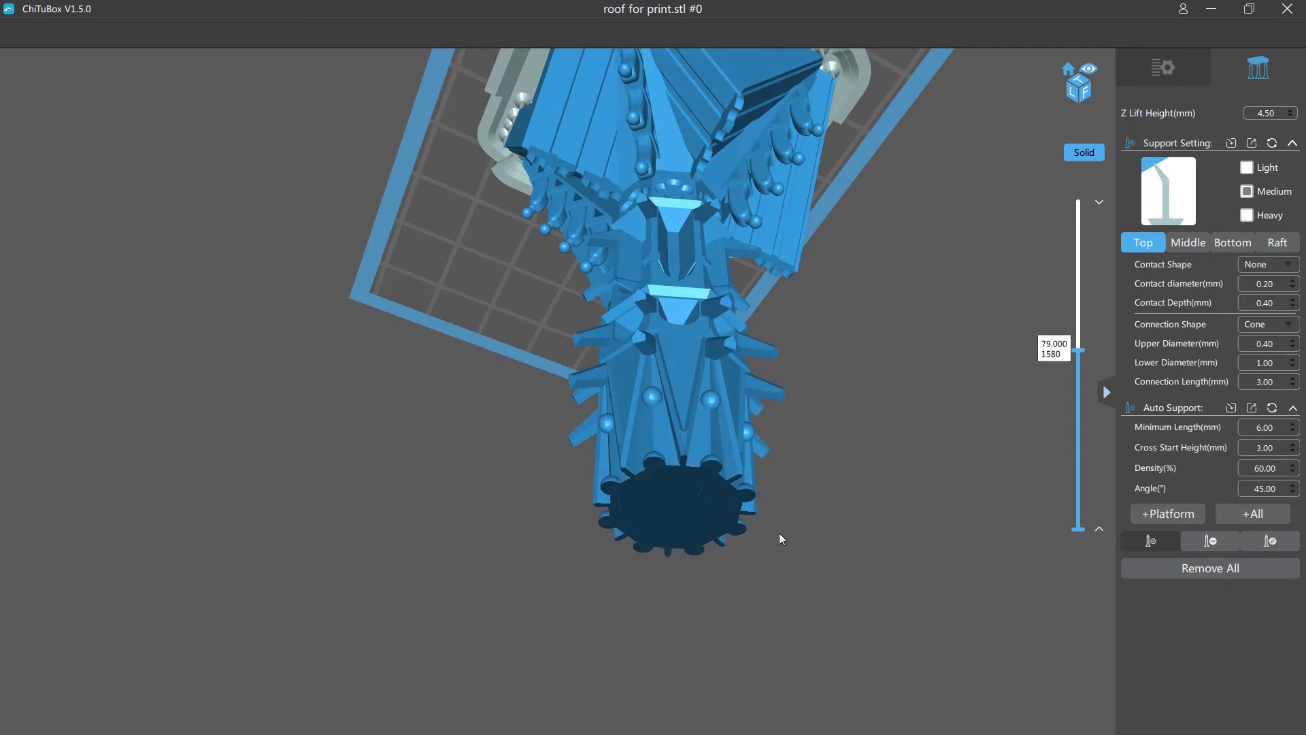
right_click_drag(786, 528, 785, 538)
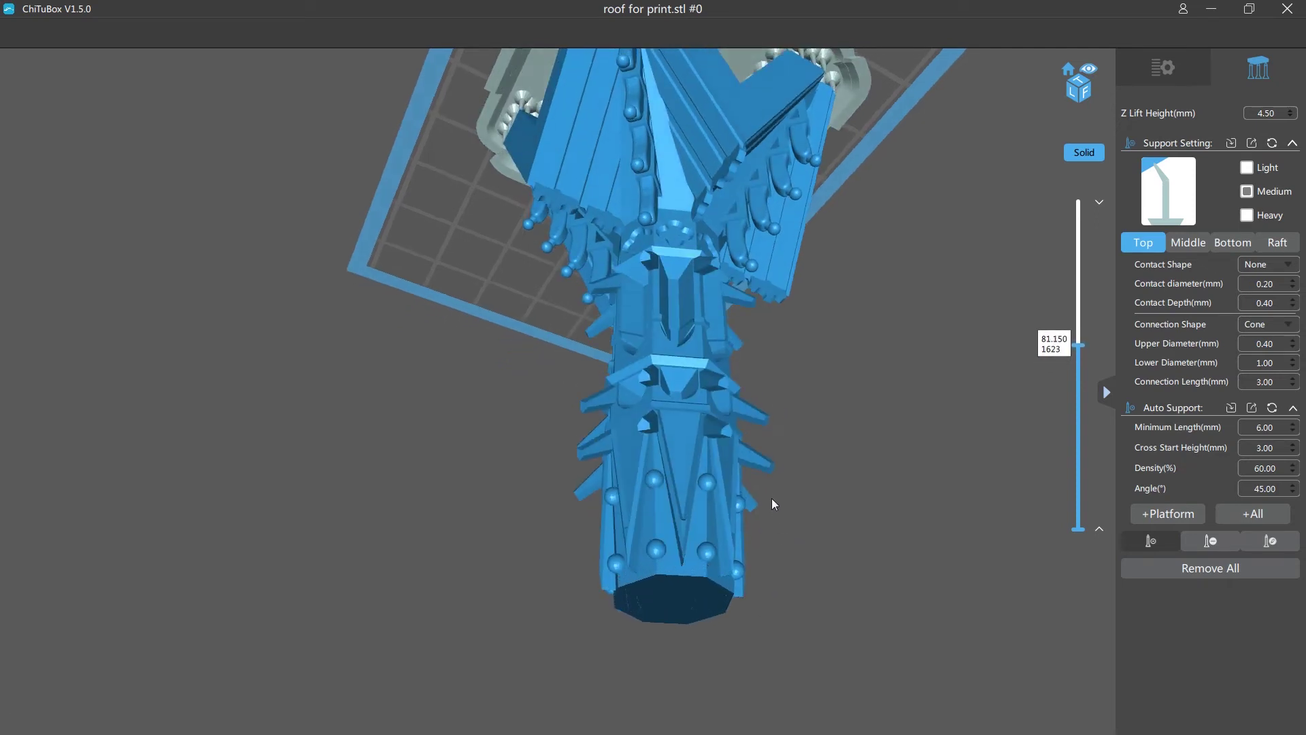
scroll(770, 493, "down", 1)
right_click_drag(767, 492, 754, 448)
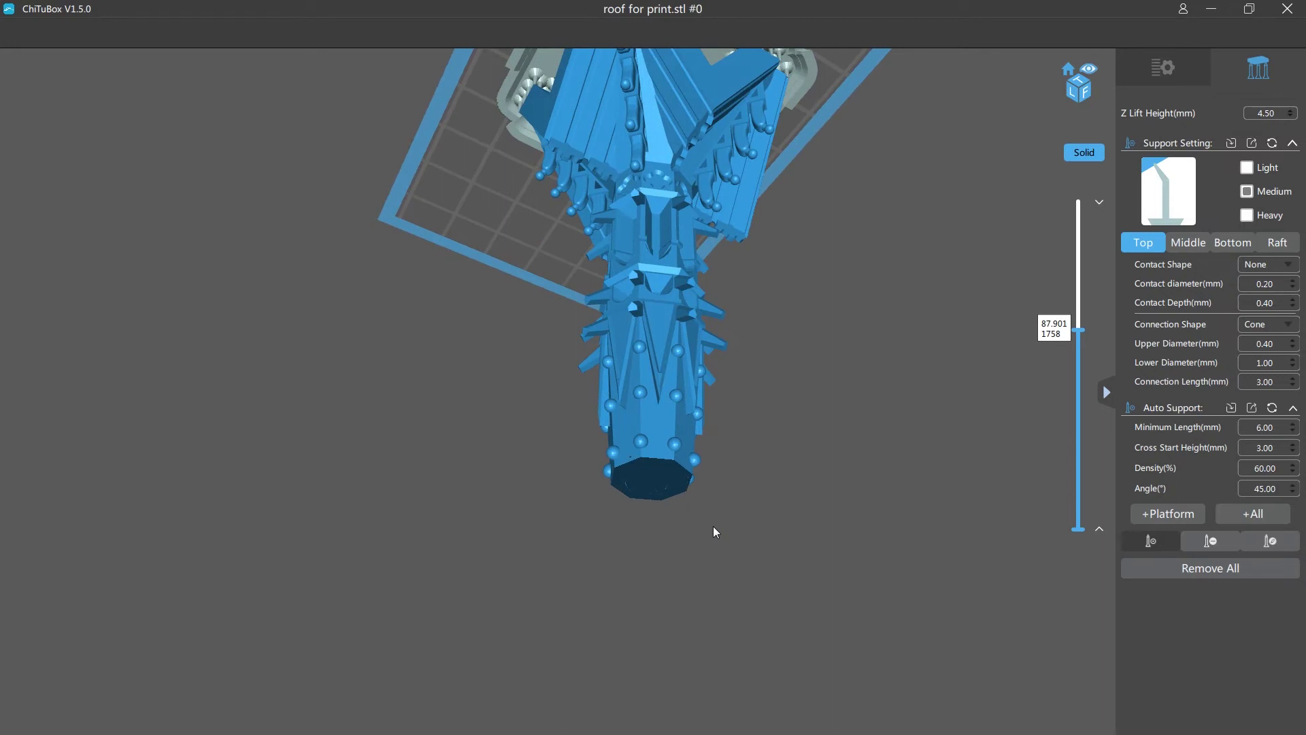
Step: Continue the layer preview up the tapering upper spire to the final layer and examine its small ornaments from below
right_click_drag(575, 545, 603, 555)
right_click_drag(749, 593, 792, 559)
key("Up")
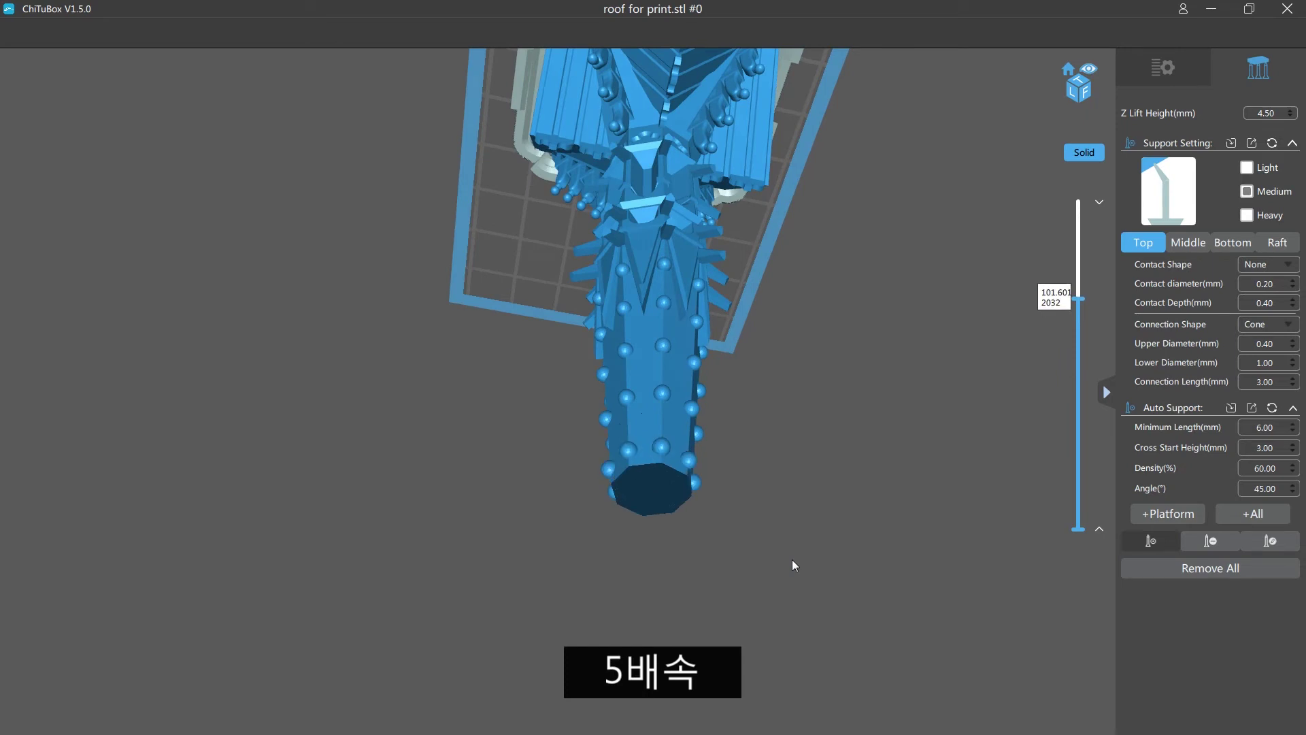
key("Up")
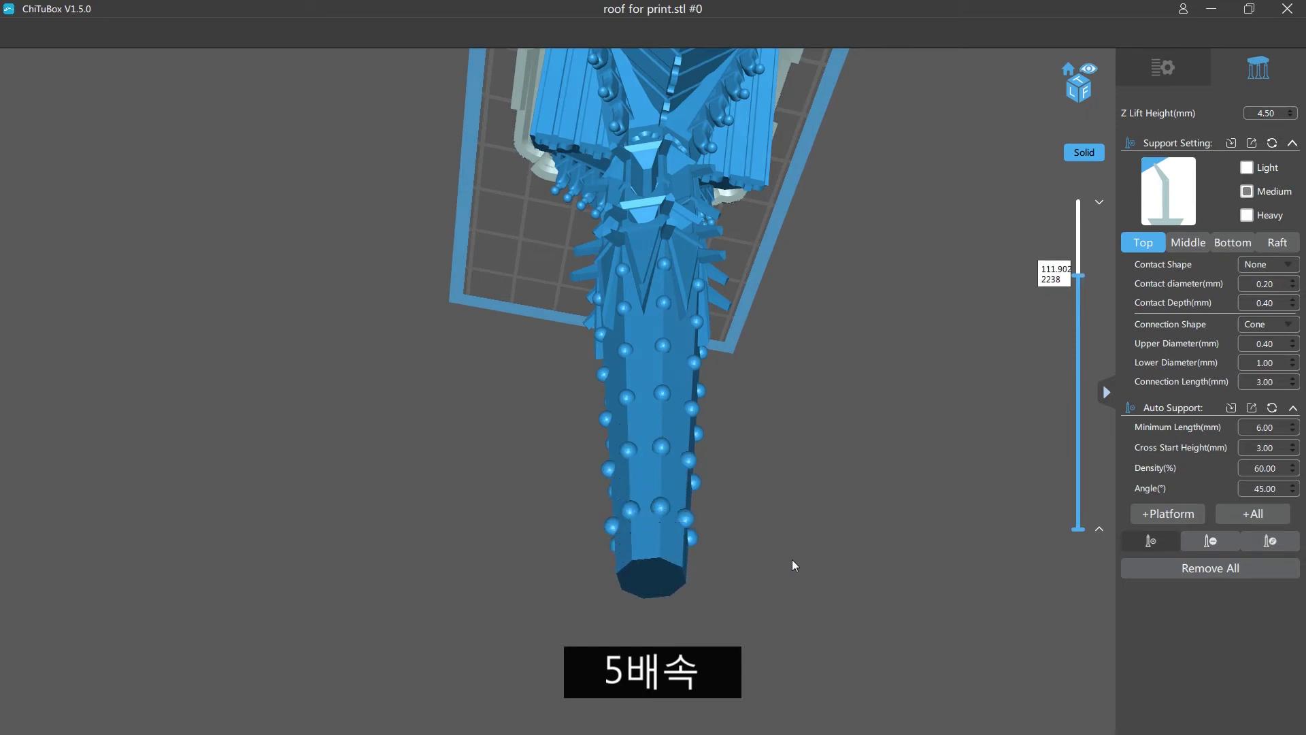
key("Up")
middle_click_drag(792, 559, 757, 467)
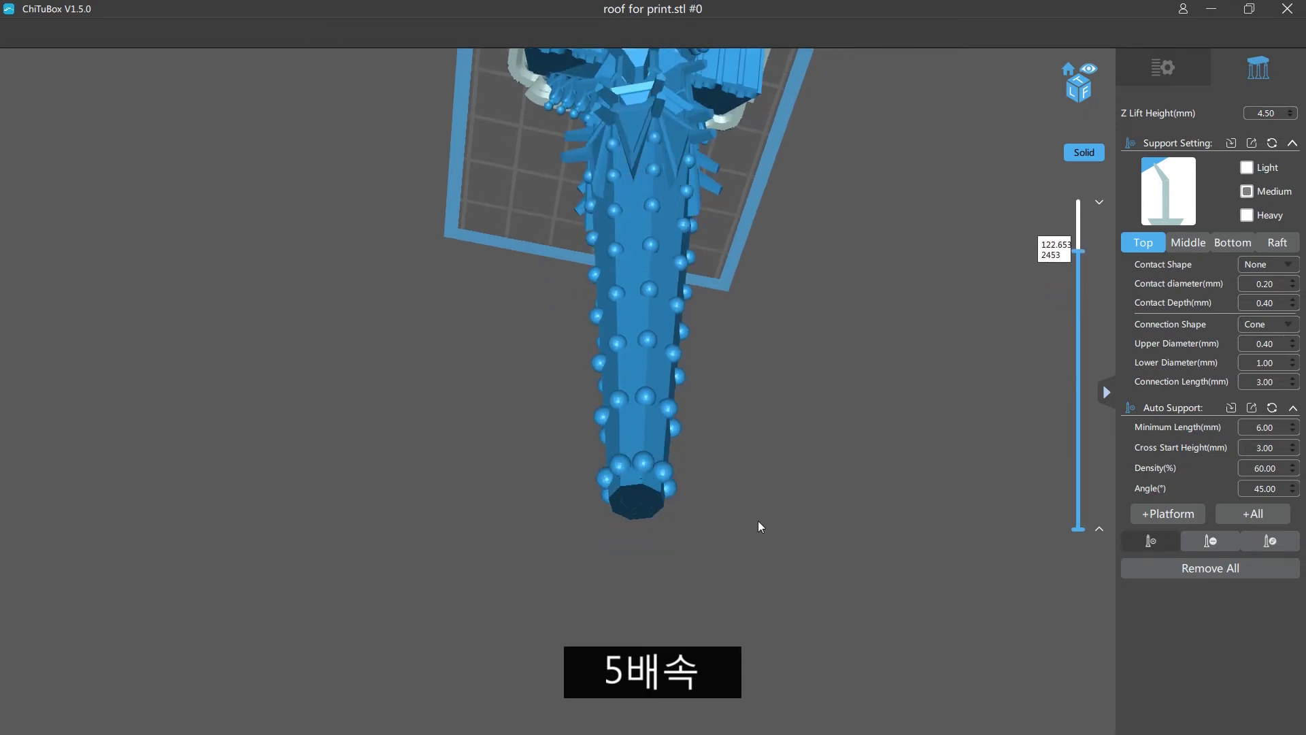
key("Up")
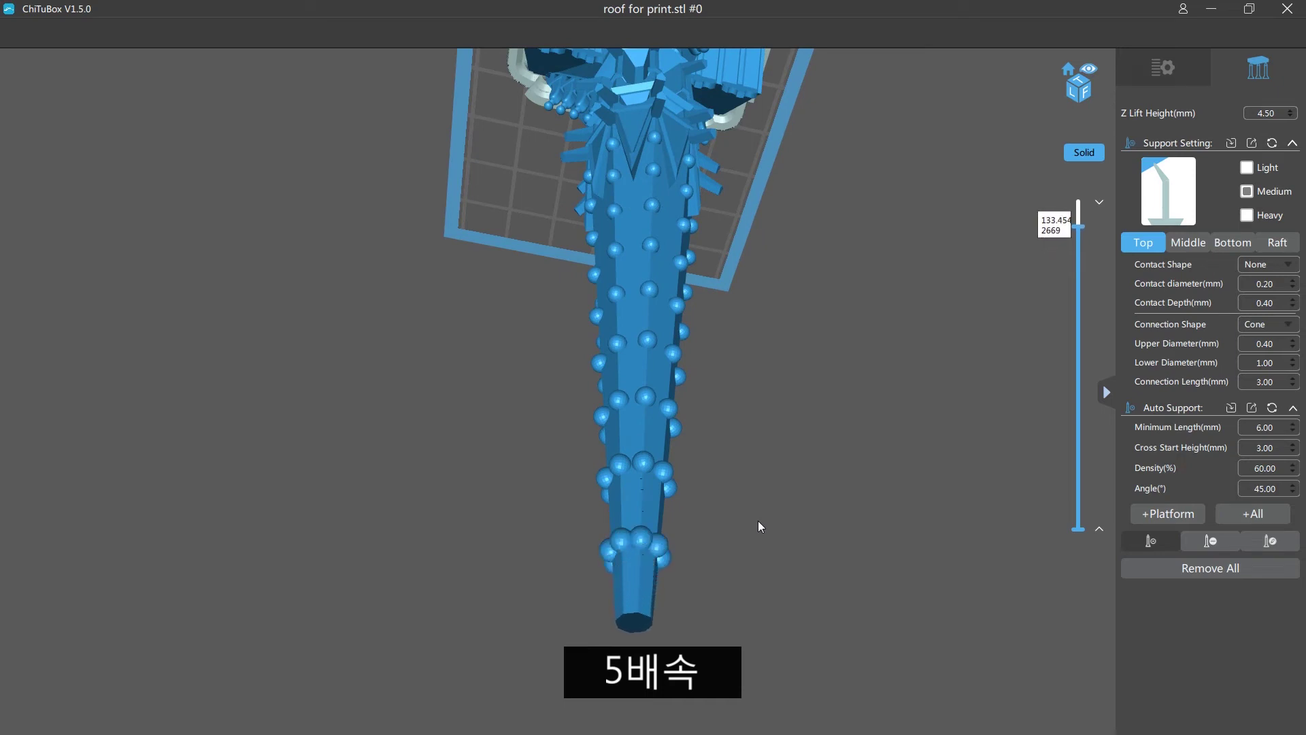
middle_click_drag(757, 520, 692, 513)
key("Up")
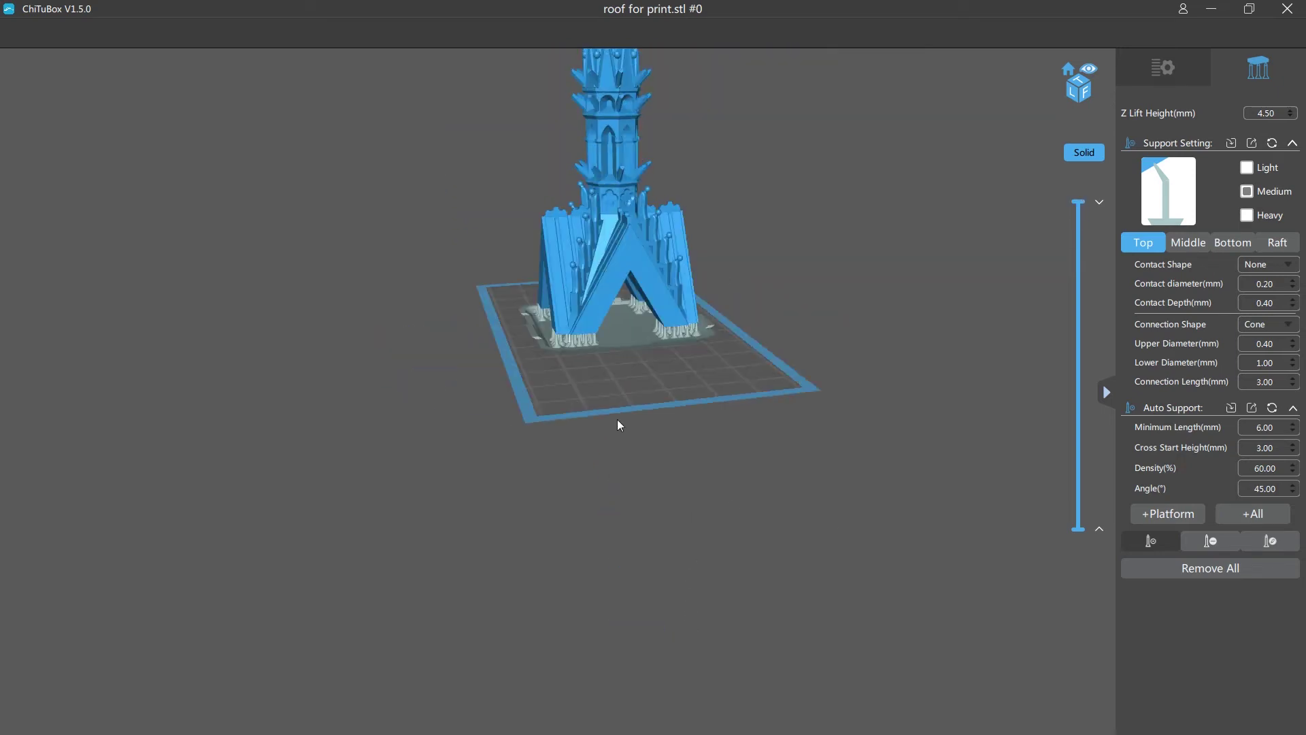
Step: View the complete supported model upright from above the build plate and from different sides
left_click_drag(619, 425, 606, 653)
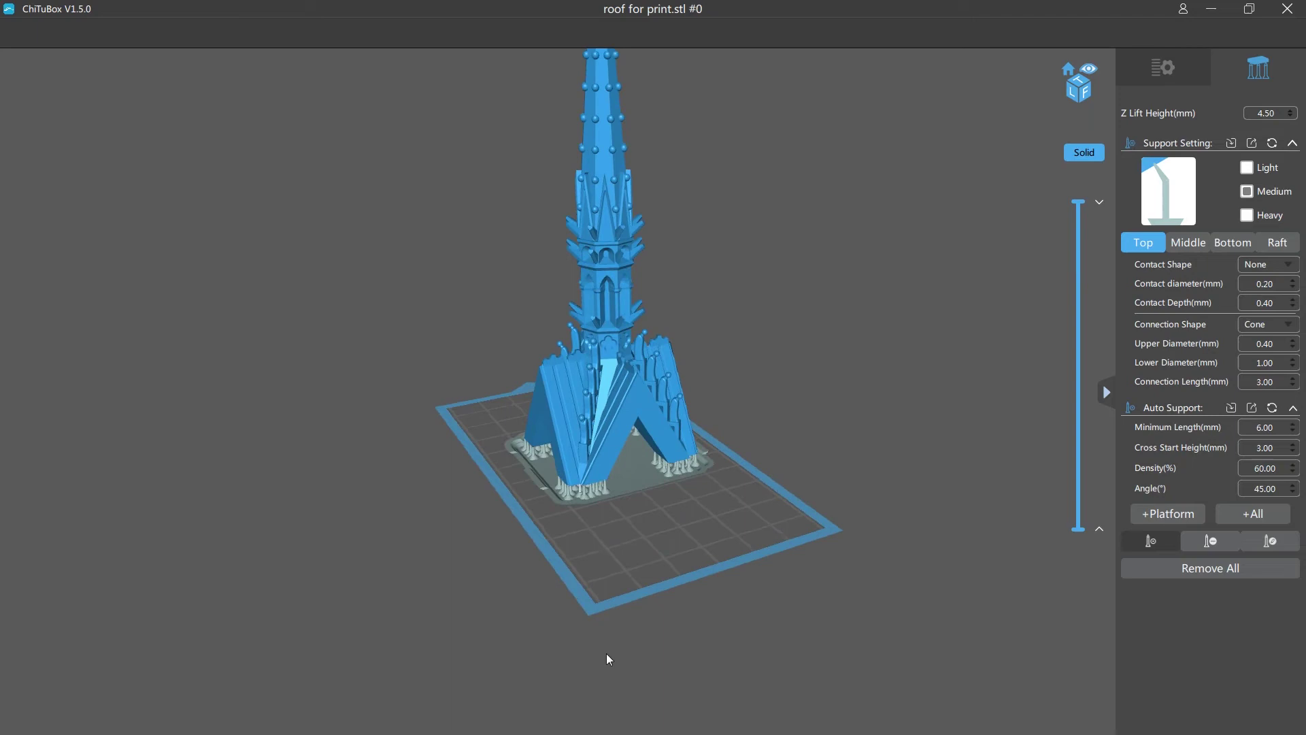
left_click_drag(742, 515, 715, 603)
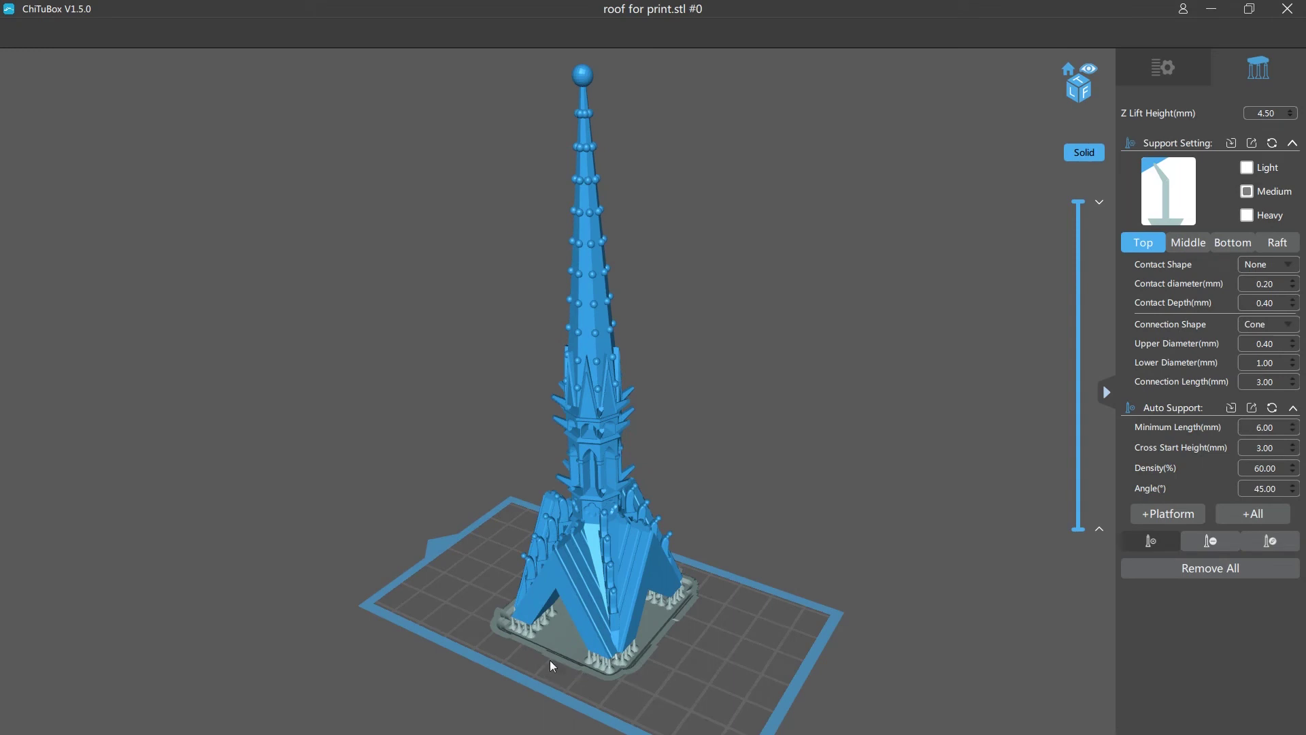
left_click_drag(550, 660, 493, 657)
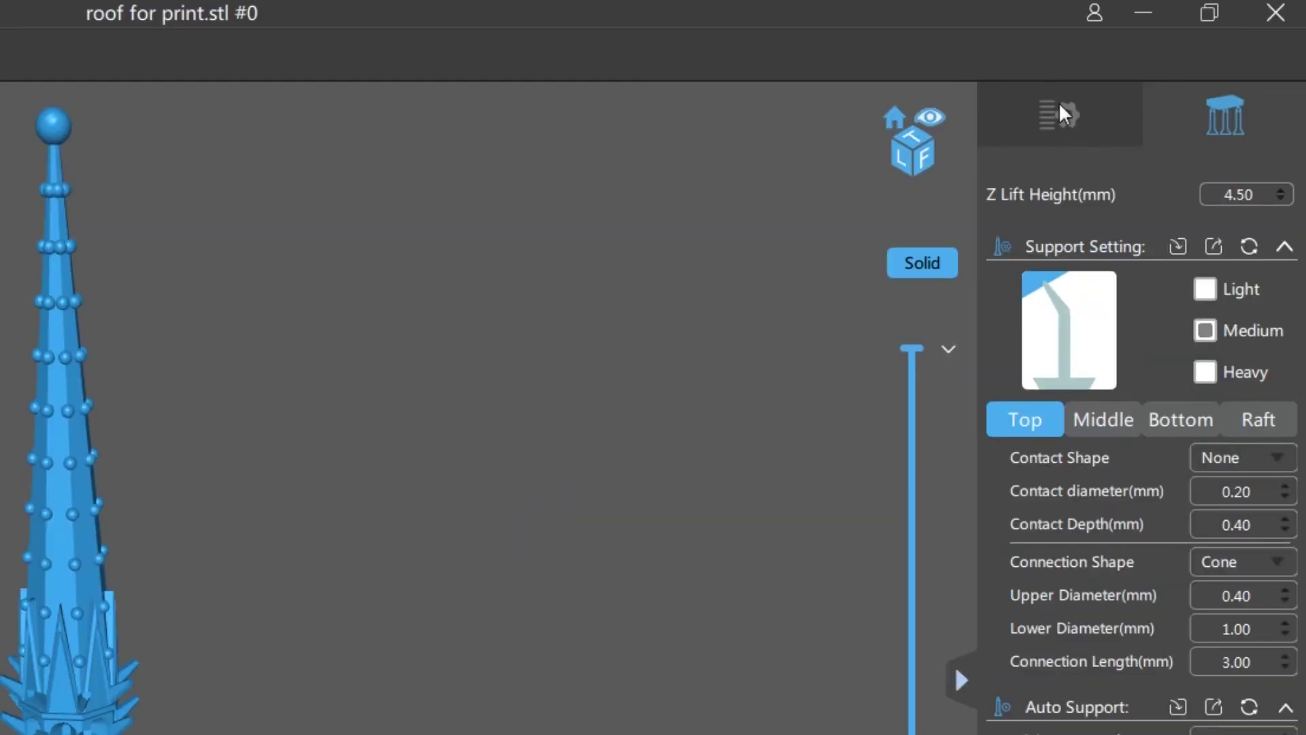
Step: Leave support editing, review the AnyCubic Photon print settings, and slice the model
left_click(1059, 112)
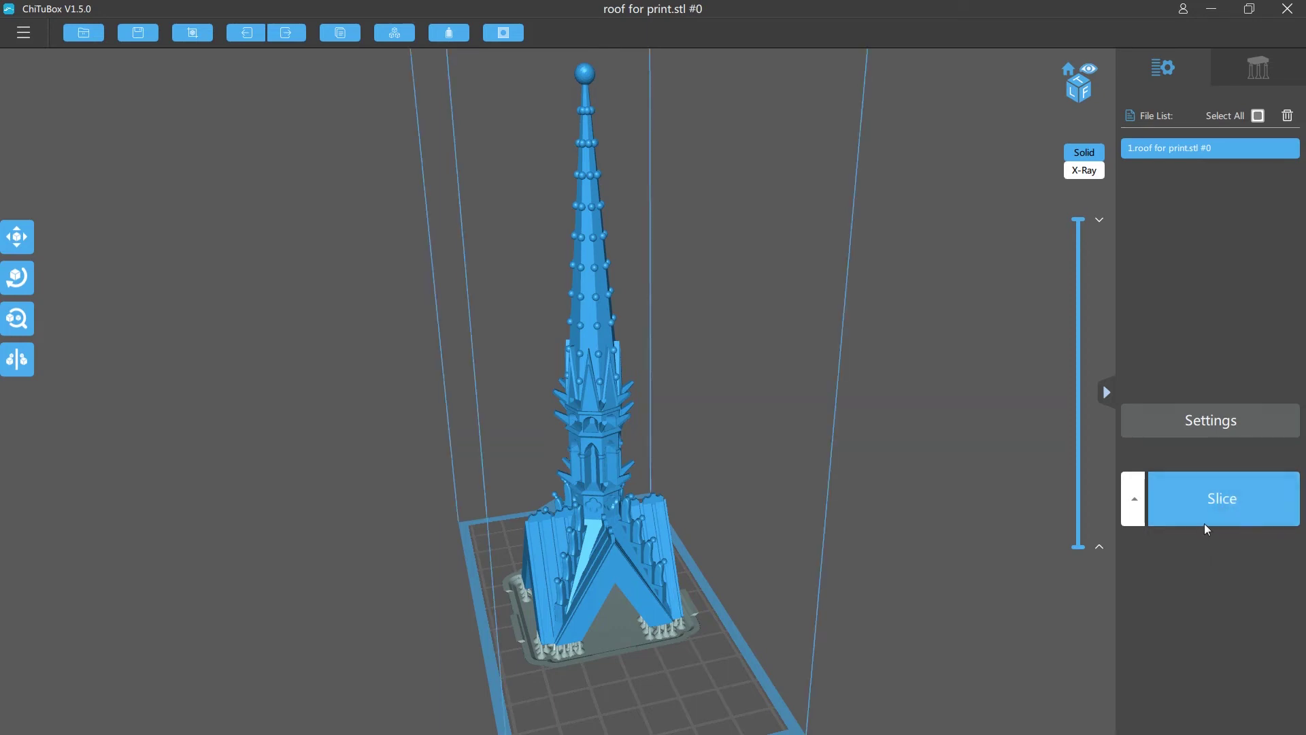
left_click(1208, 425)
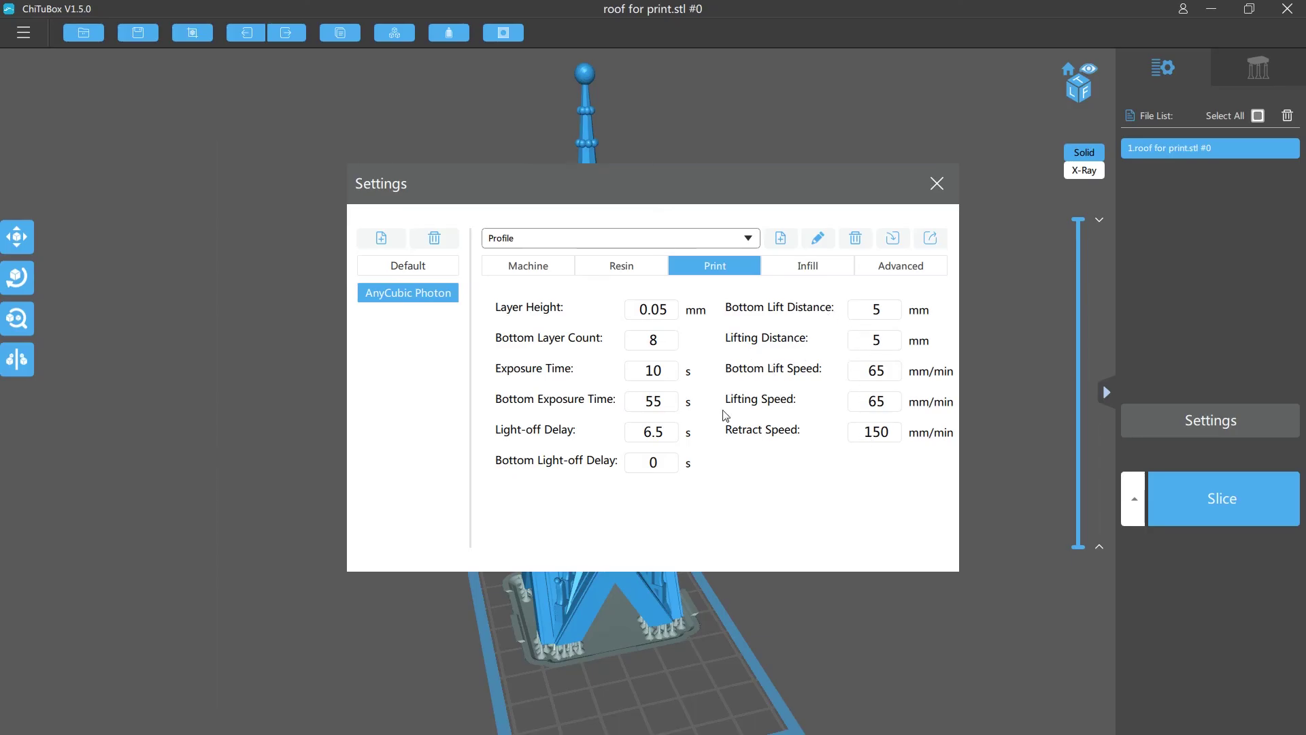
left_click(936, 184)
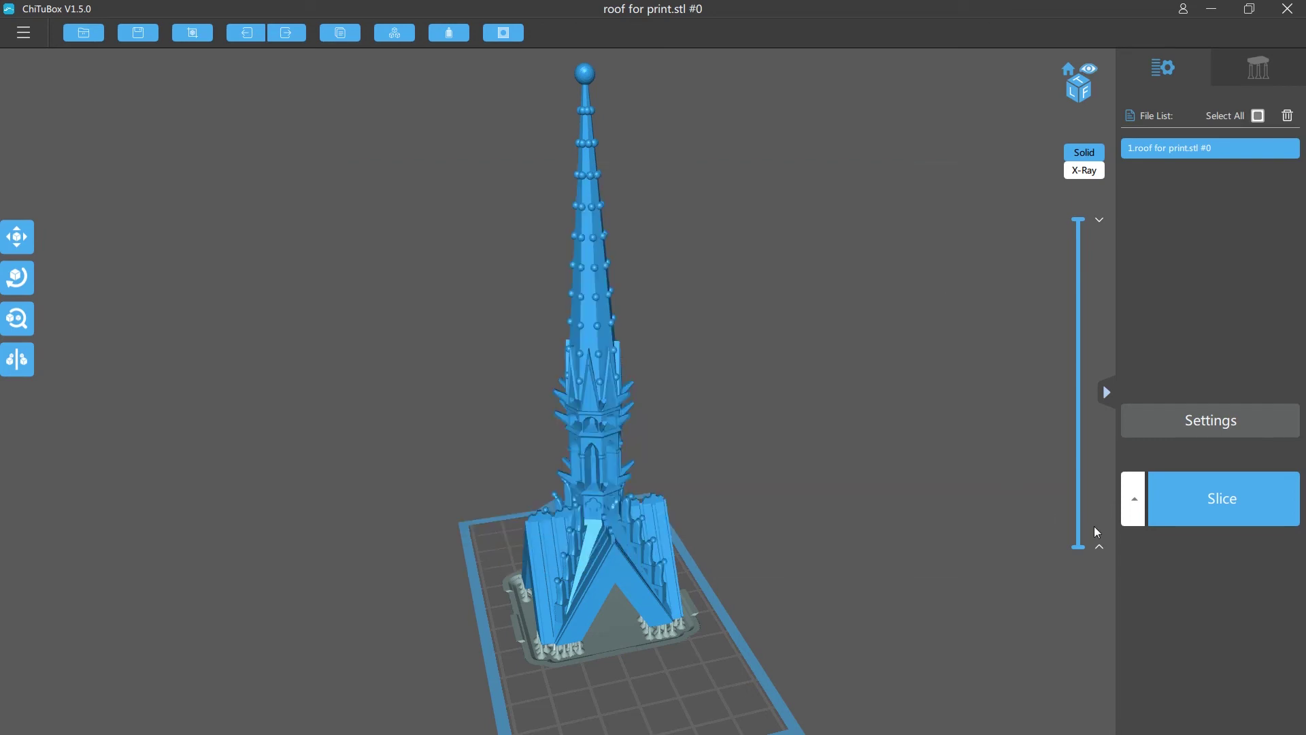
left_click(1233, 507)
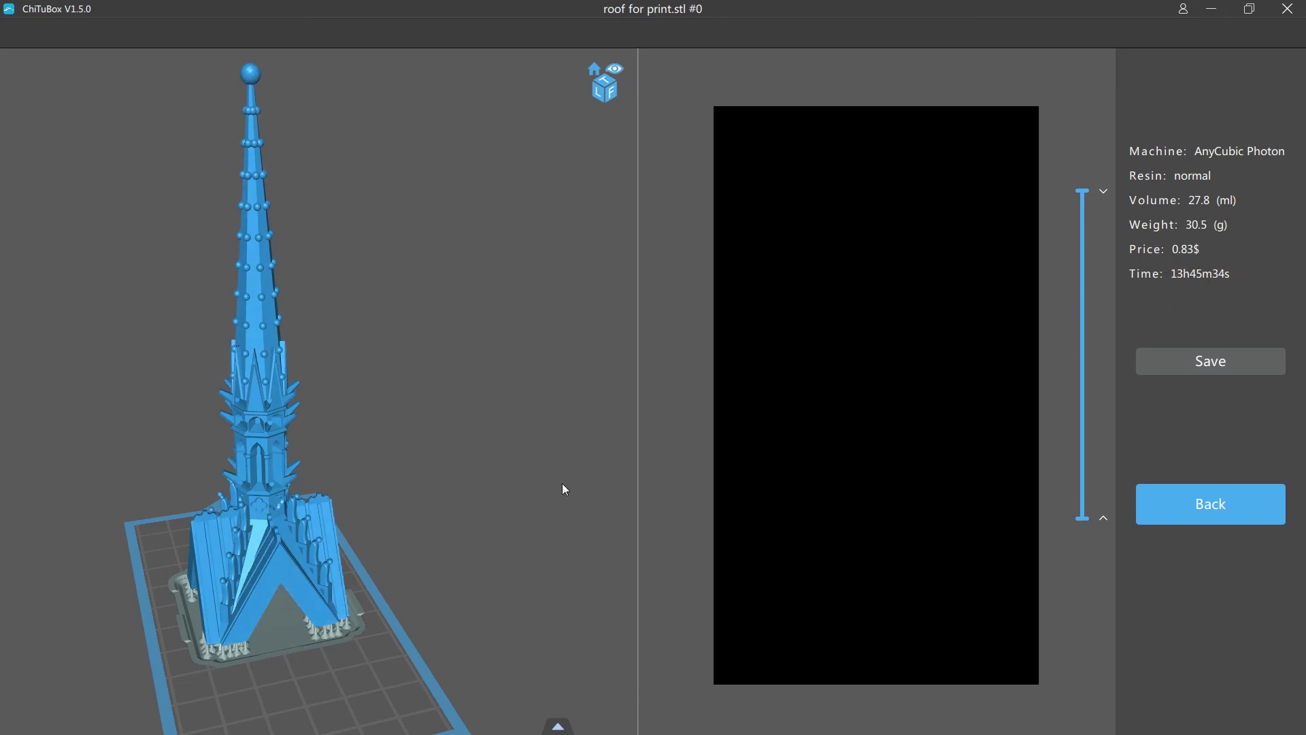
Step: Lower the sliced preview to the first layer and raise it through the raft, supports and roof, examining the slice images
left_click_drag(1086, 194, 1079, 548)
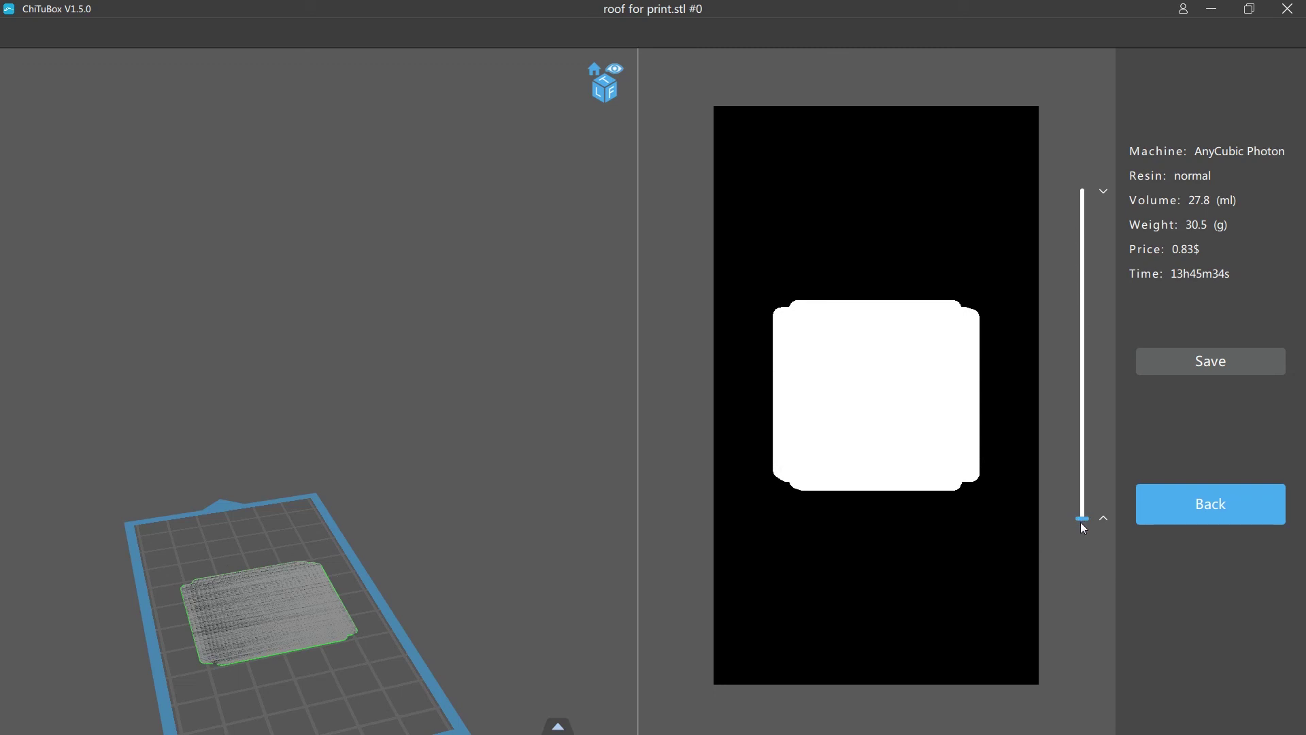
mouse_move(1106, 520)
left_click(1103, 482)
scroll(366, 597, "up", 3)
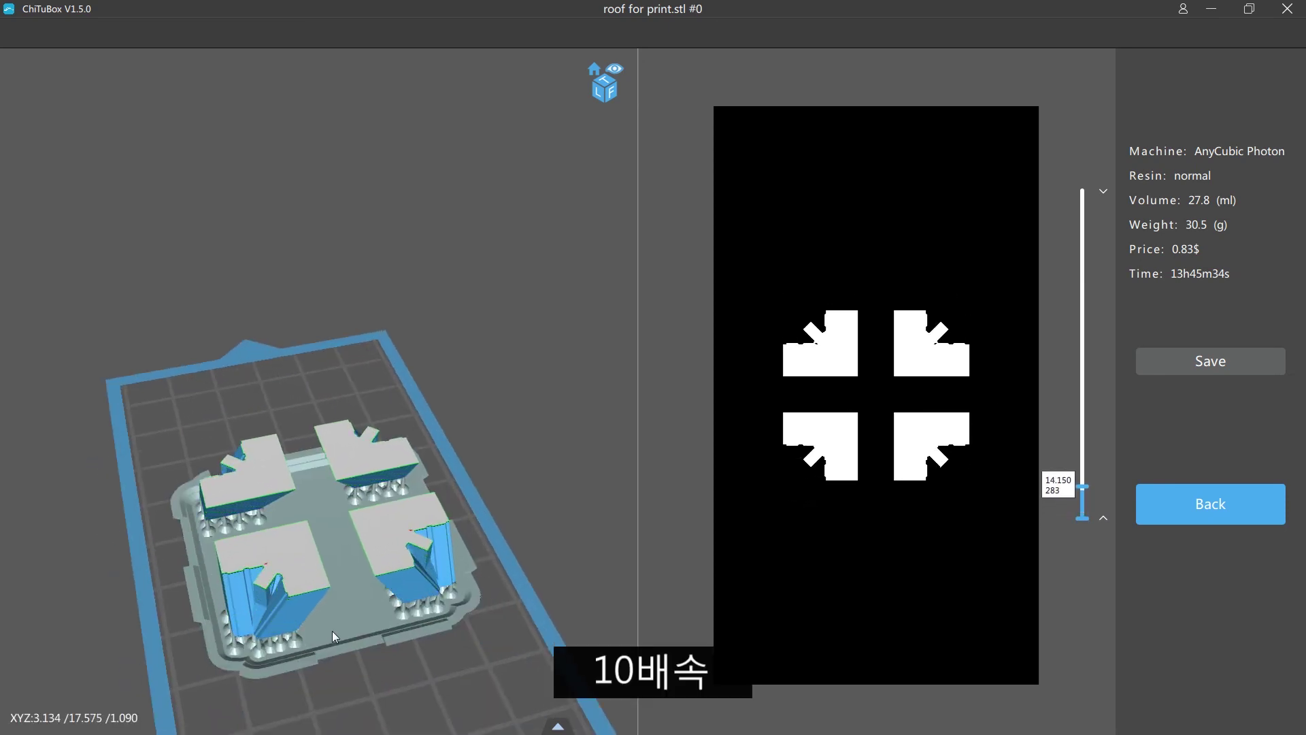
scroll(312, 622, "up", 1)
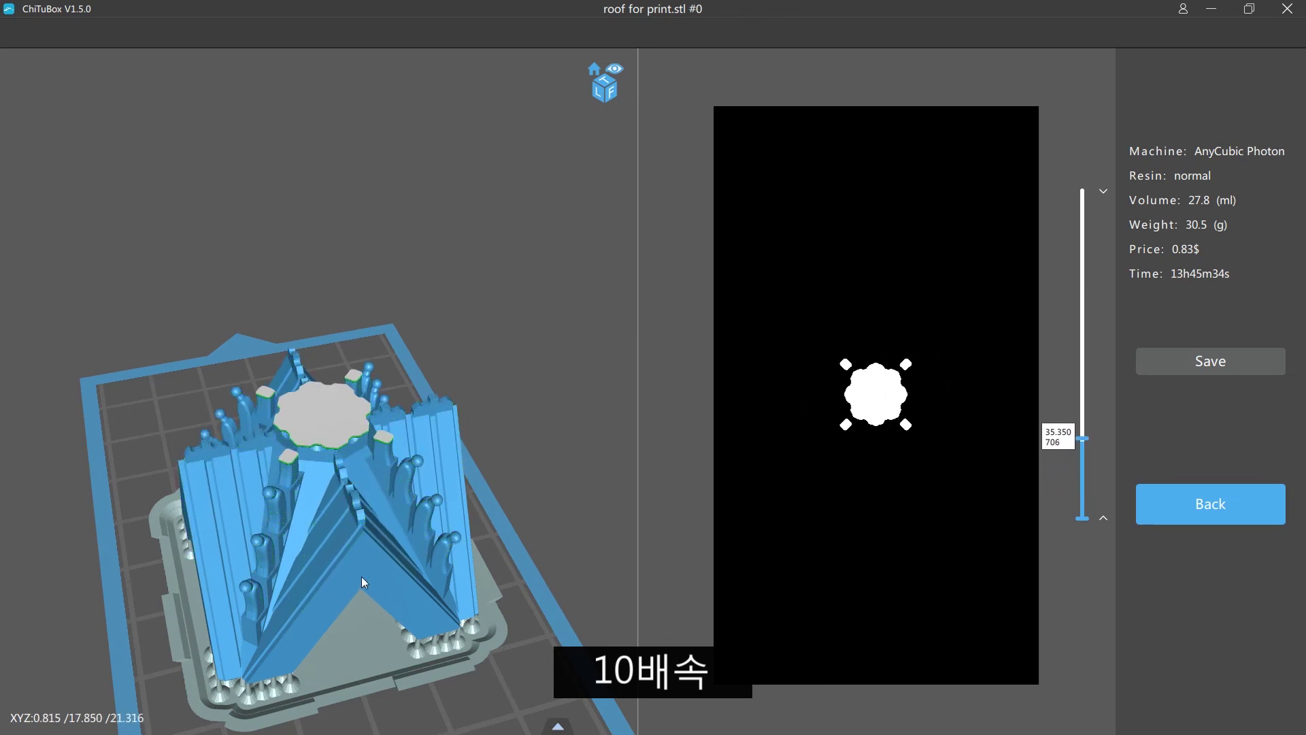
Step: Raise the sliced preview from the top of the roof through the spire to the last layer, examining each cross-section
left_click_drag(1082, 437, 1082, 383)
middle_click_drag(491, 410, 491, 527)
left_click_drag(1082, 374, 1082, 305)
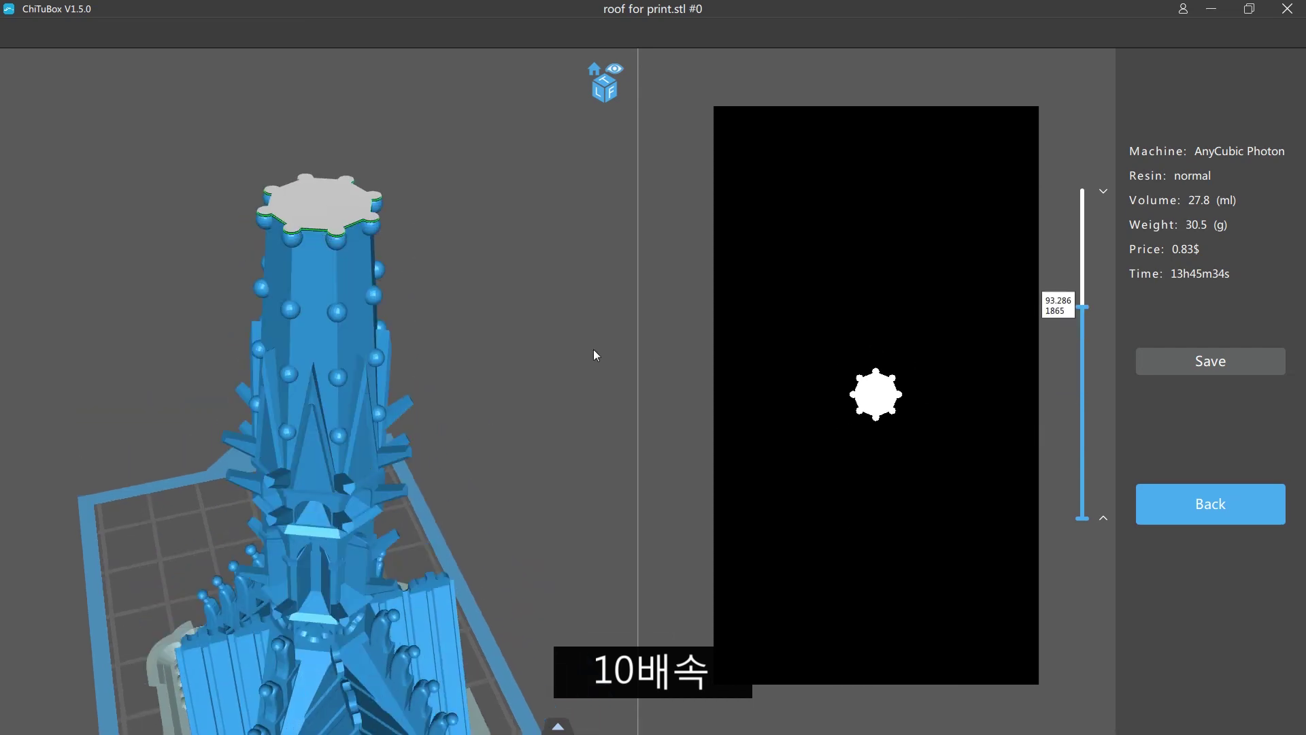
scroll(469, 503, "down", 2)
middle_click_drag(469, 510, 462, 608)
right_click_drag(462, 608, 387, 525)
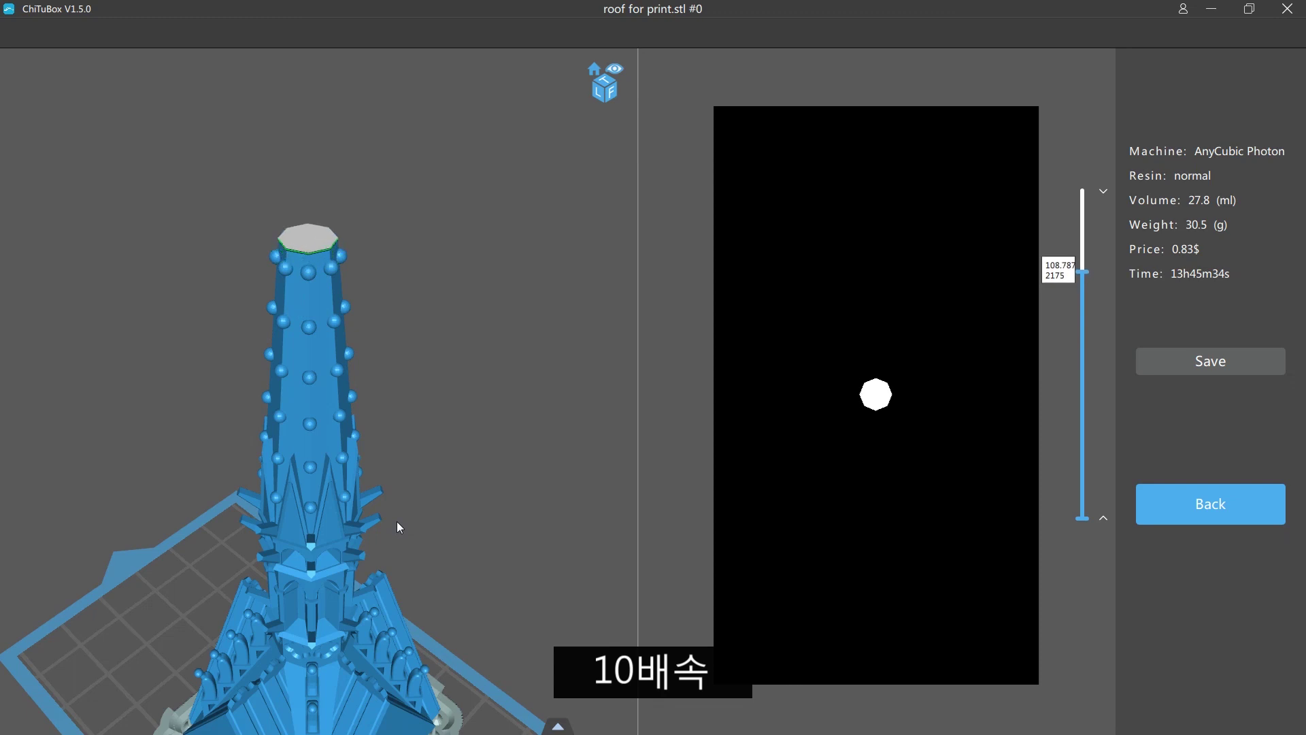
scroll(408, 517, "down", 2)
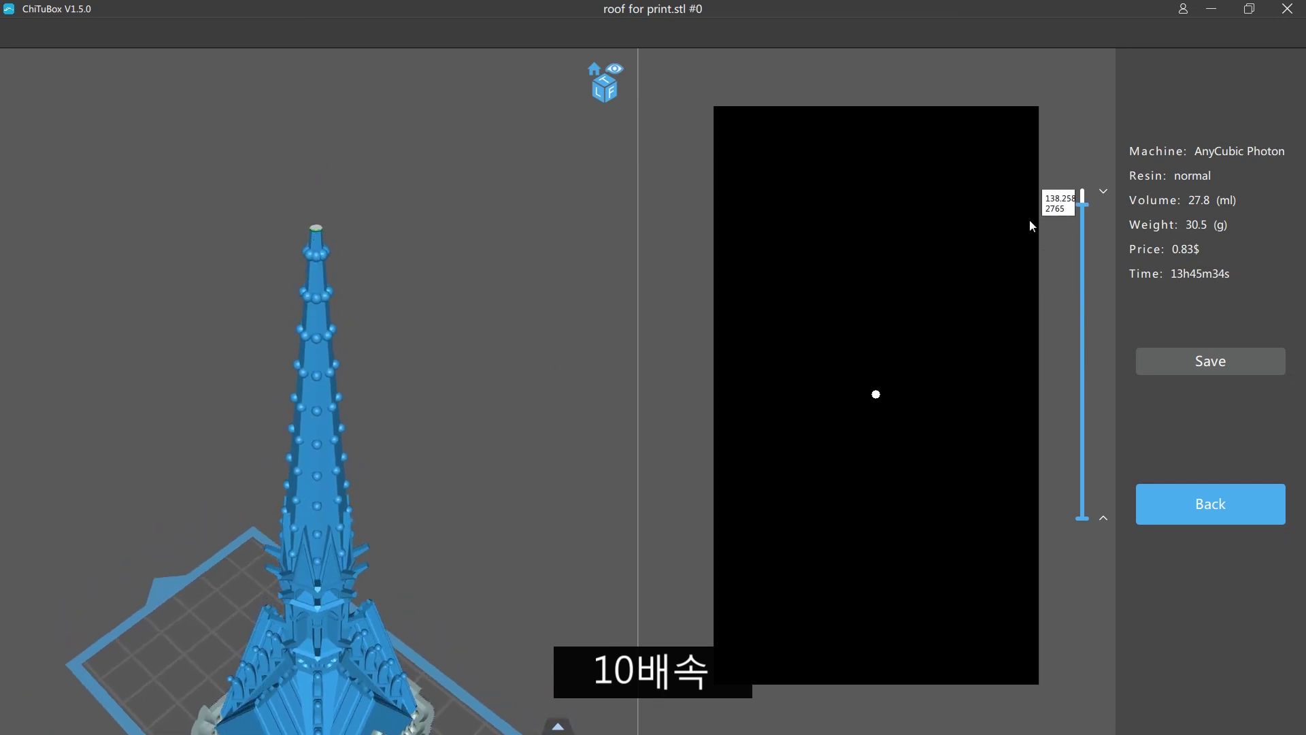
middle_click_drag(532, 361, 489, 294)
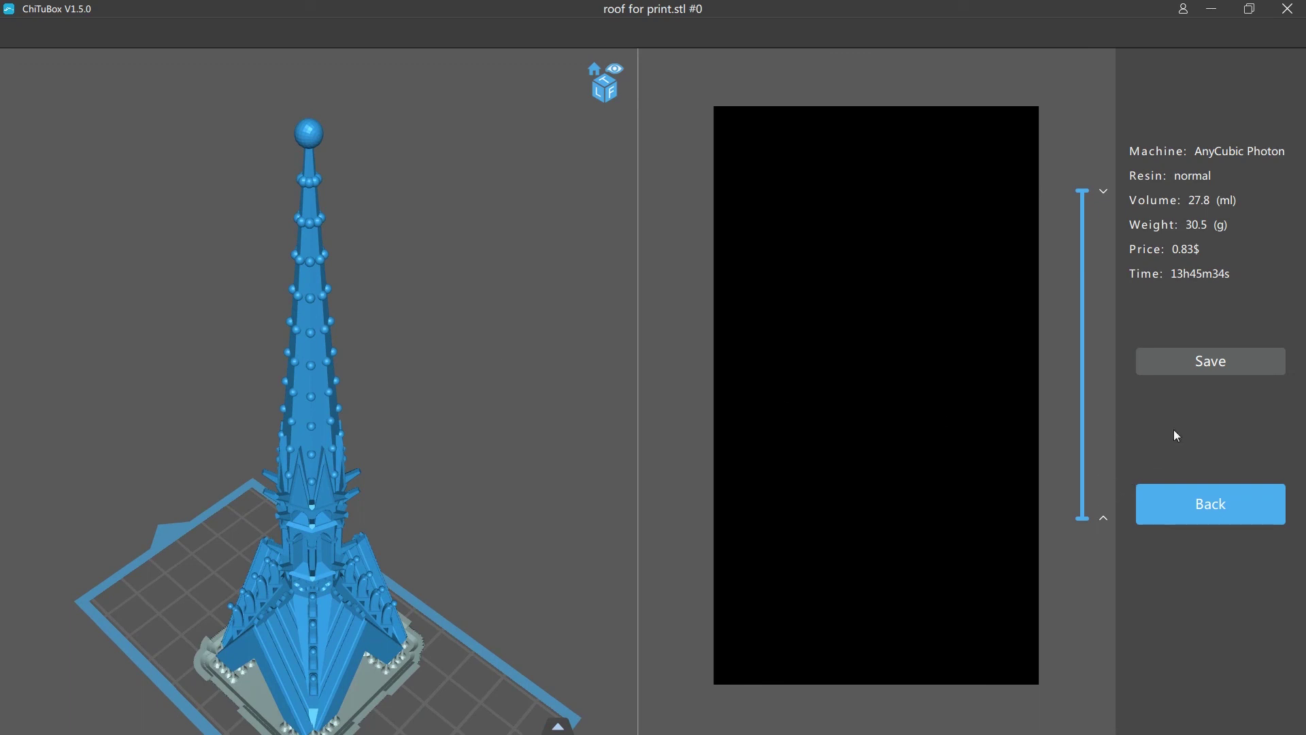
Step: Save the sliced file as _roof_for_print.photon in the notre-dame-de-paris-cathedral folder and copy it to removable drive K: in File Explorer
left_click(1208, 360)
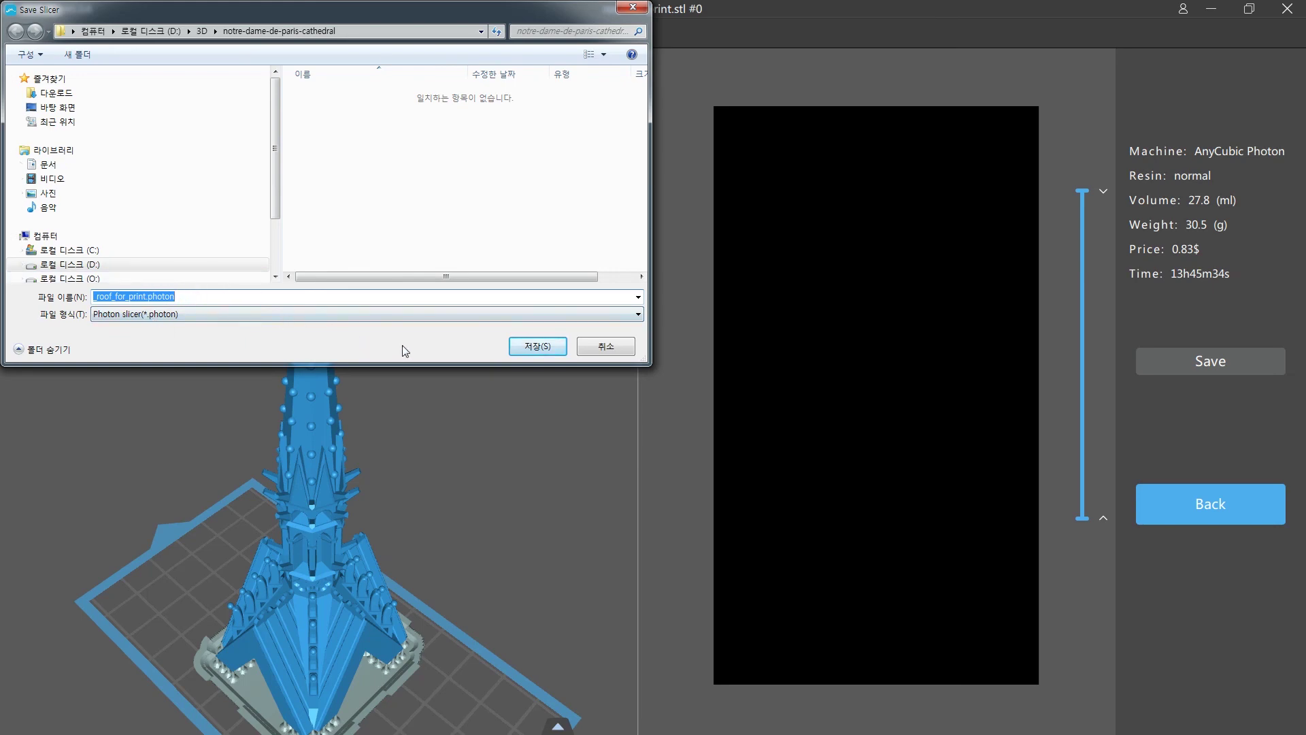
left_click(541, 349)
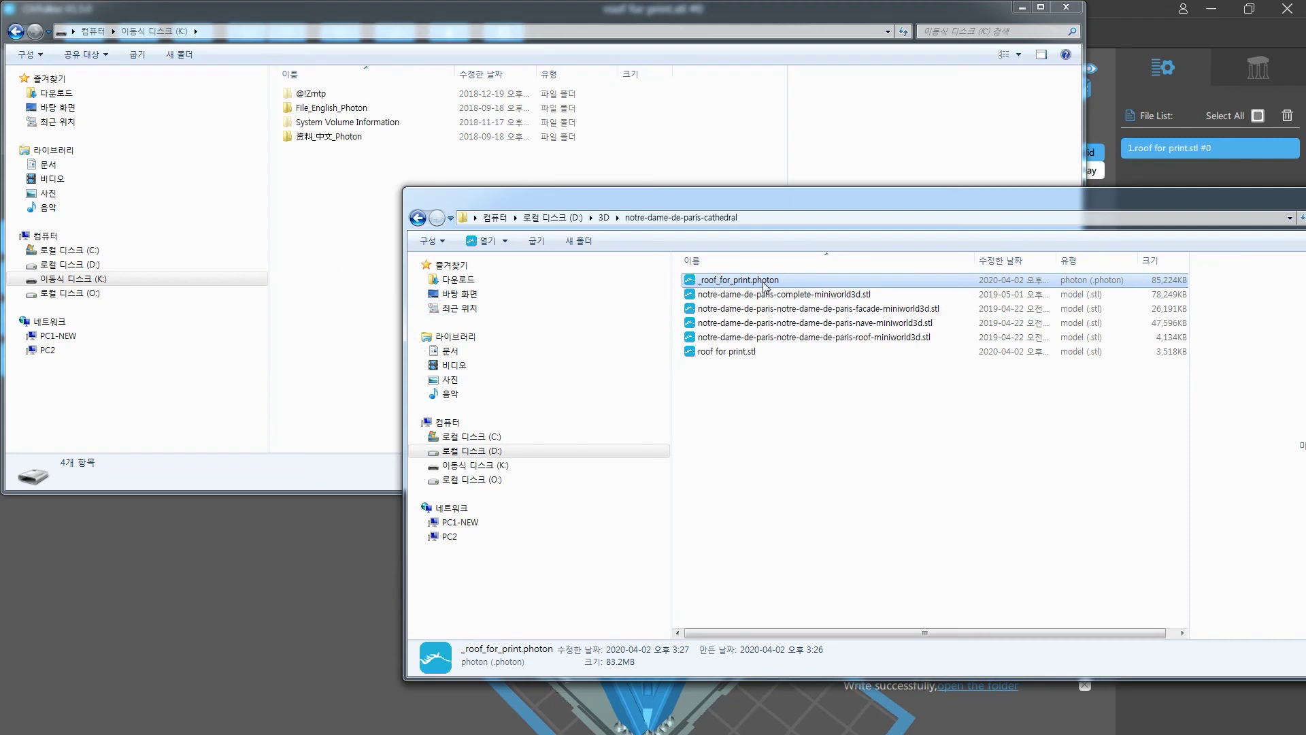
left_click_drag(765, 285, 341, 283)
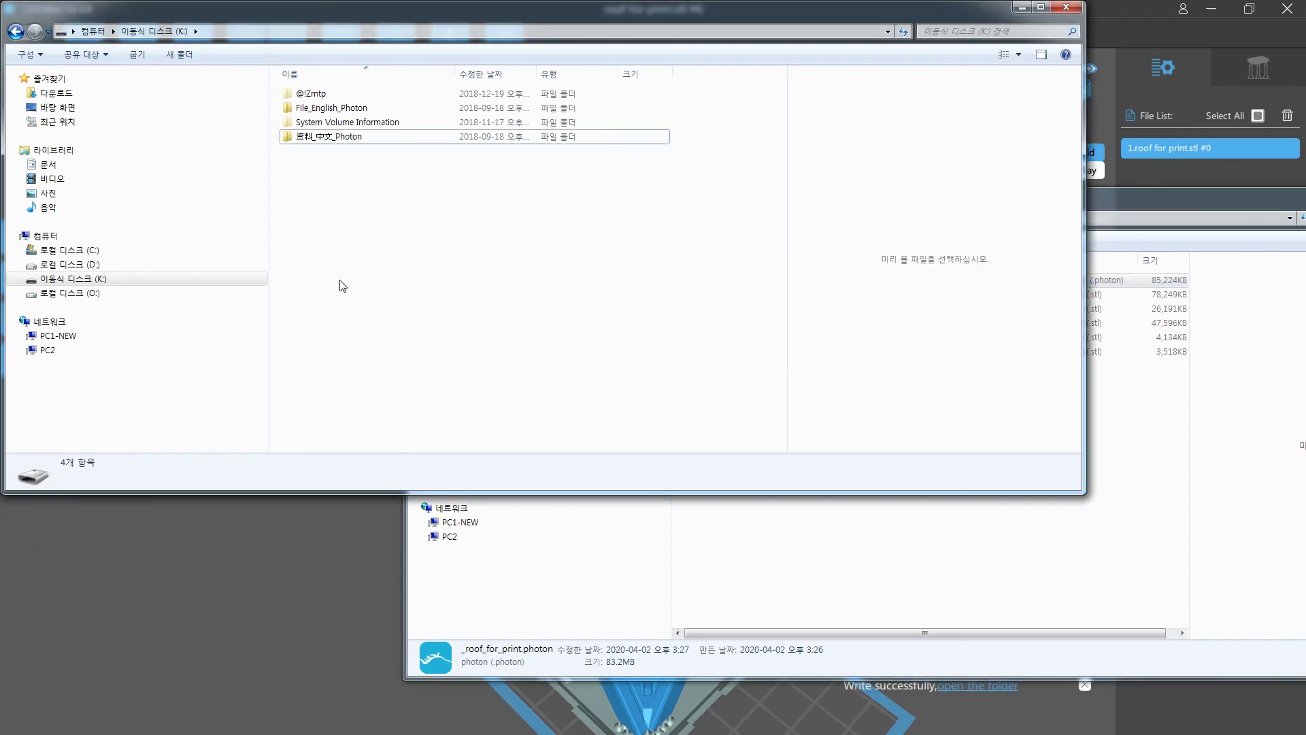